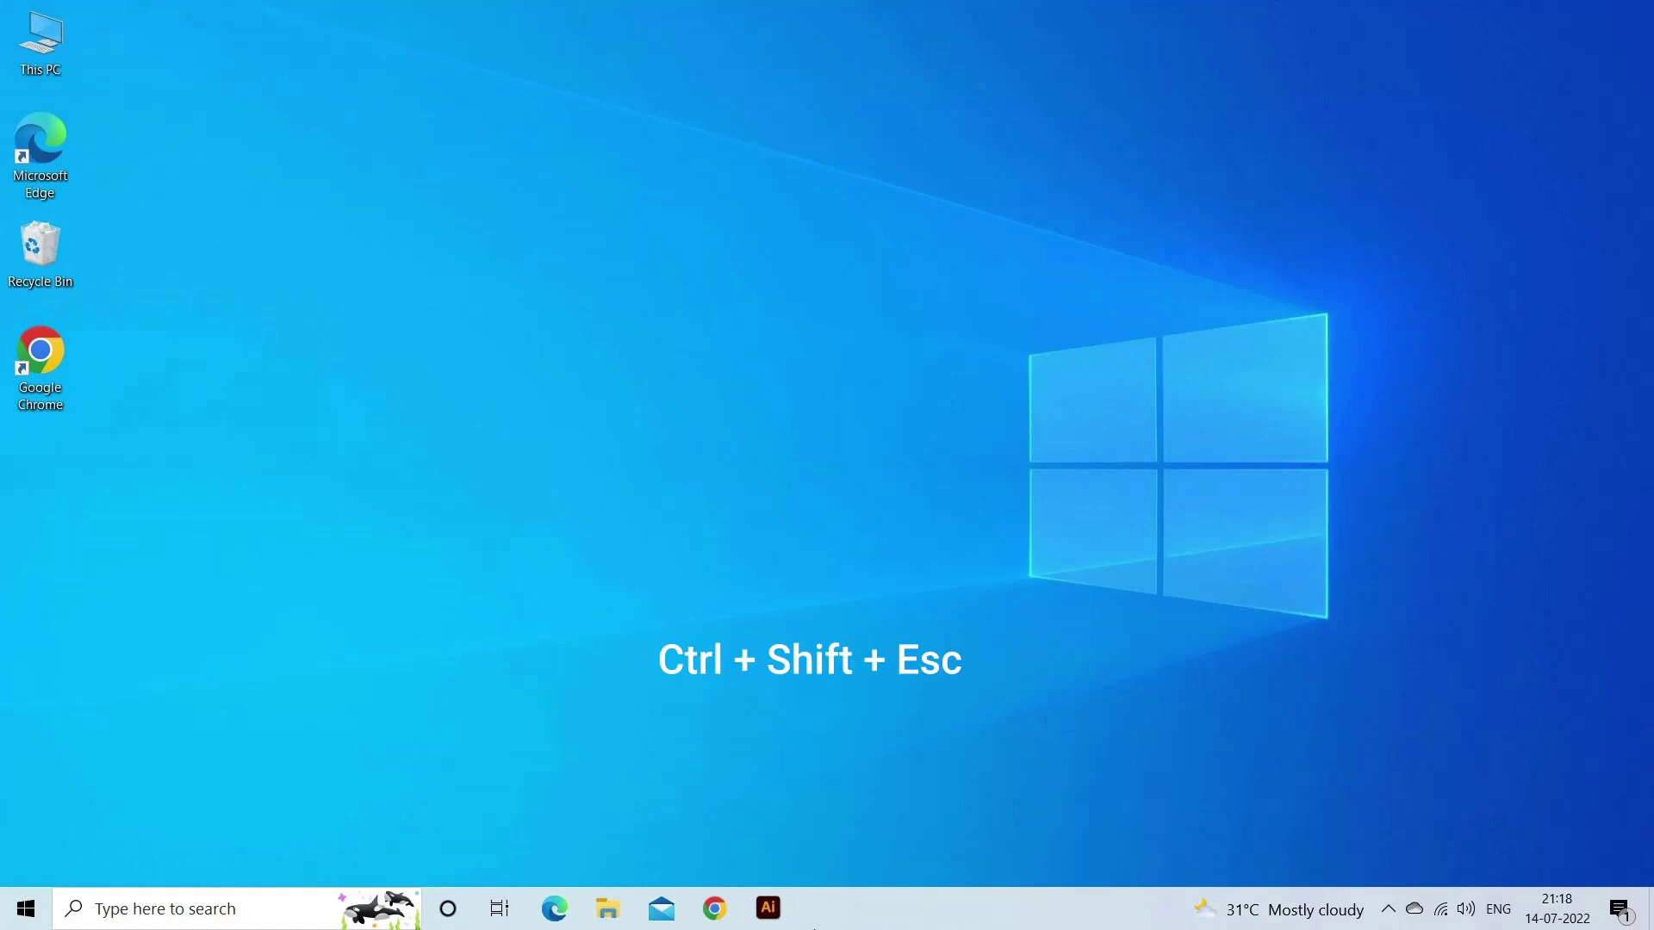
# - End the Firefox app from Task Manager's Apps list so it releases the camera
pyautogui.hotkey('ctrl', 'shift', 'Escape')
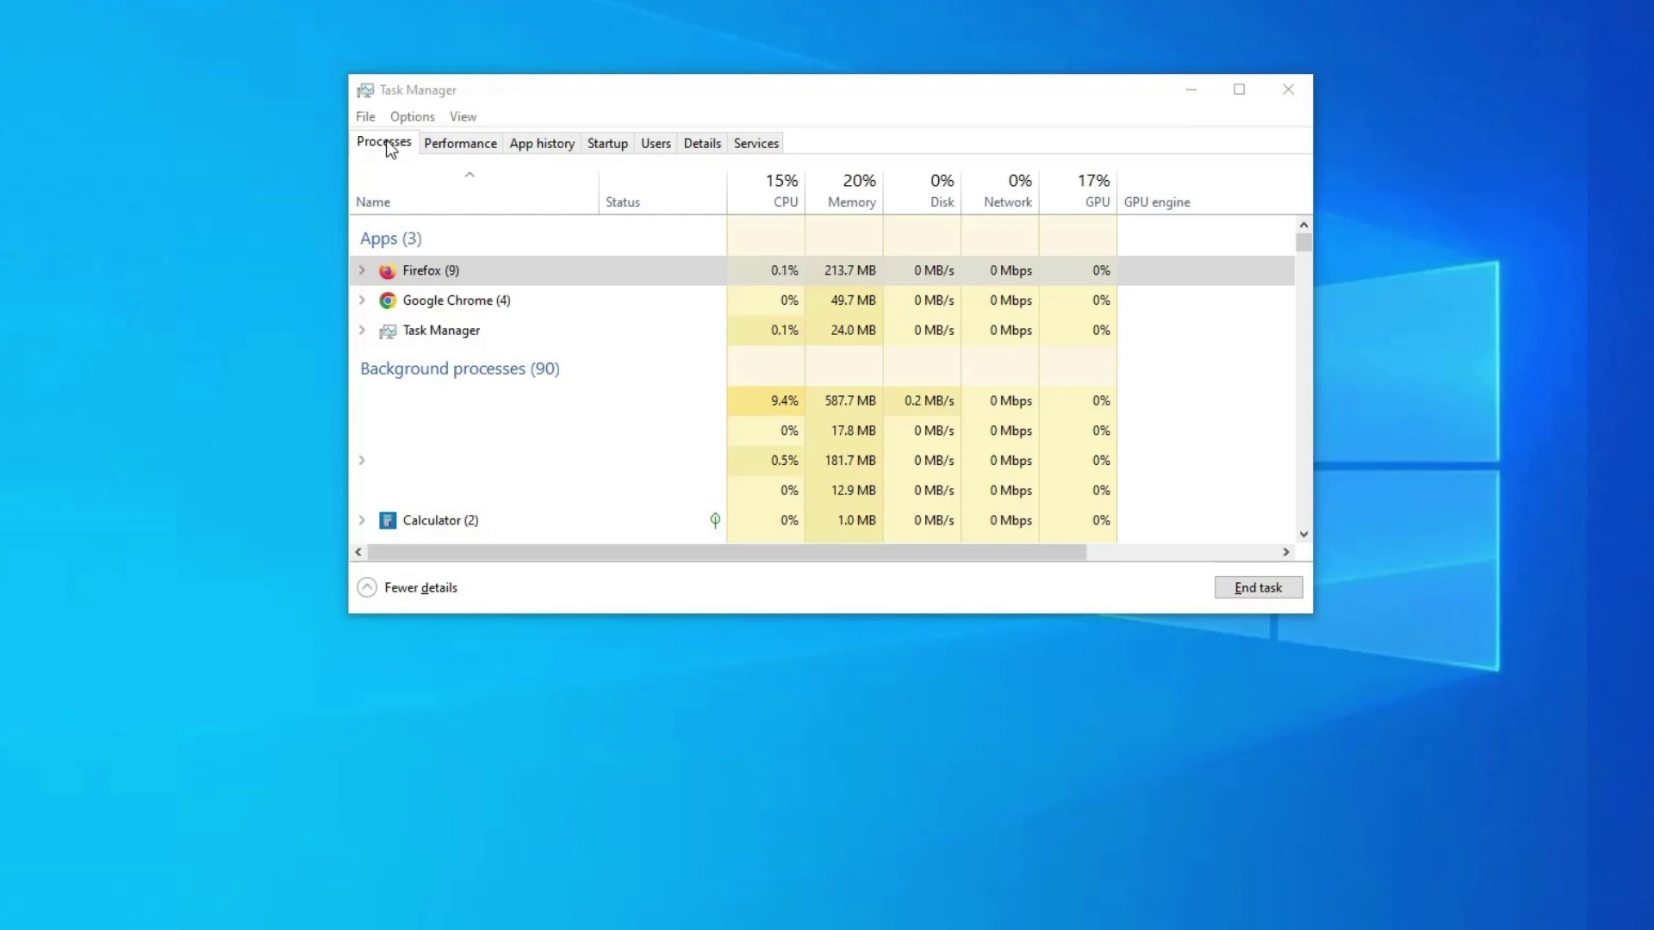
pyautogui.rightClick(667, 273)
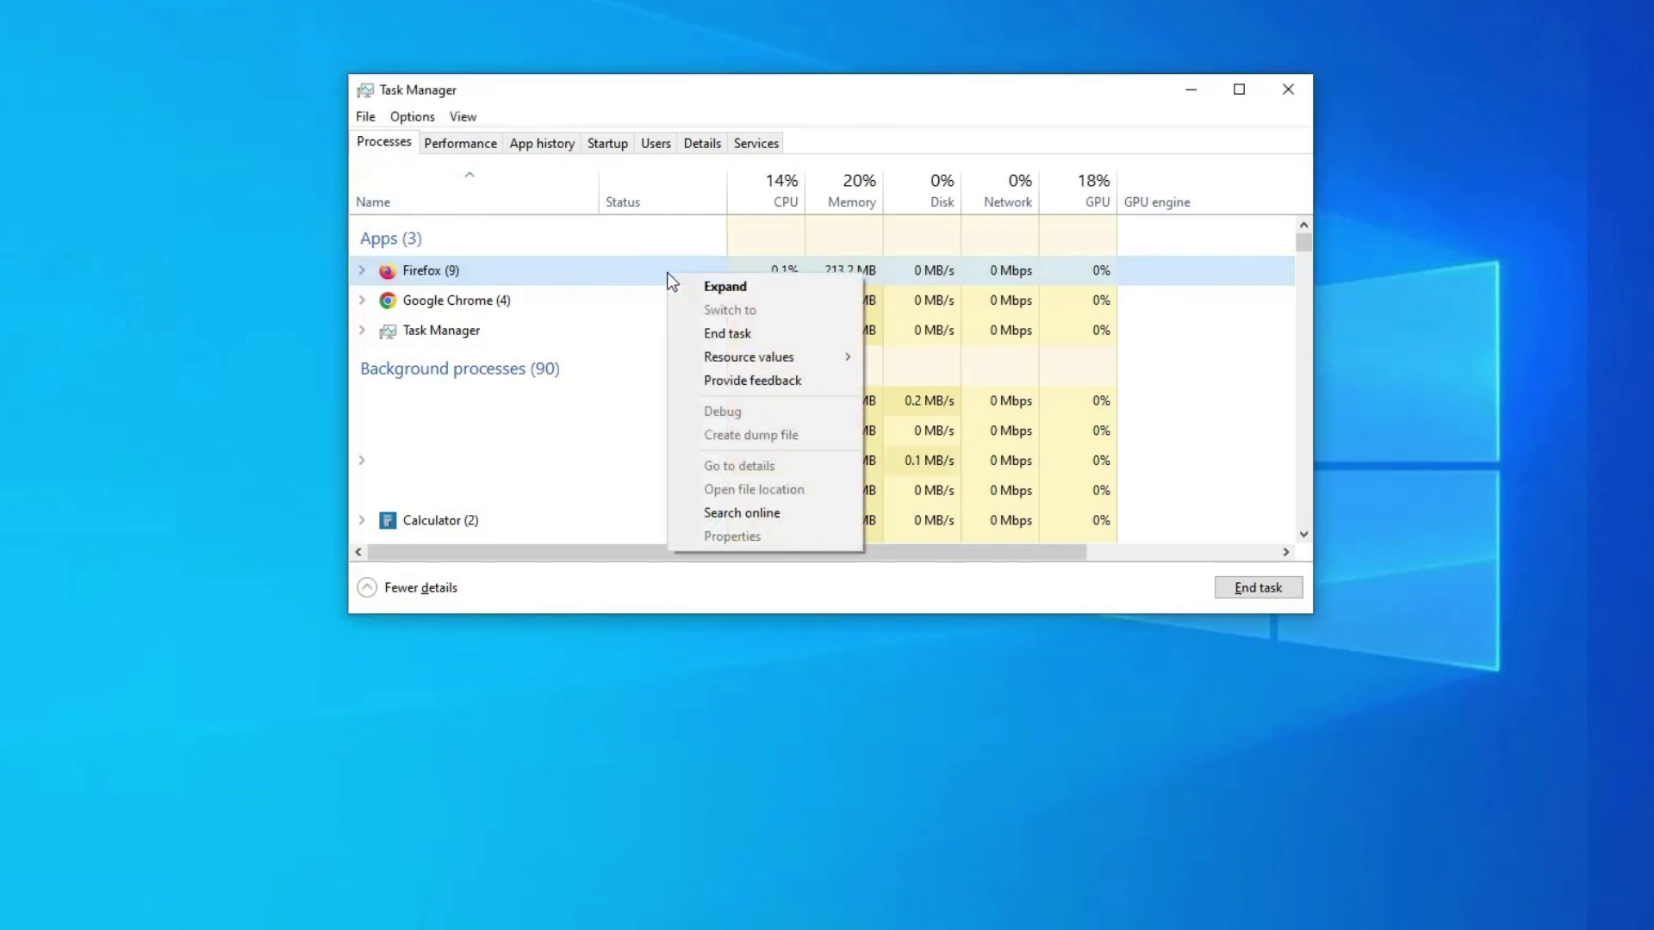
pyautogui.click(727, 334)
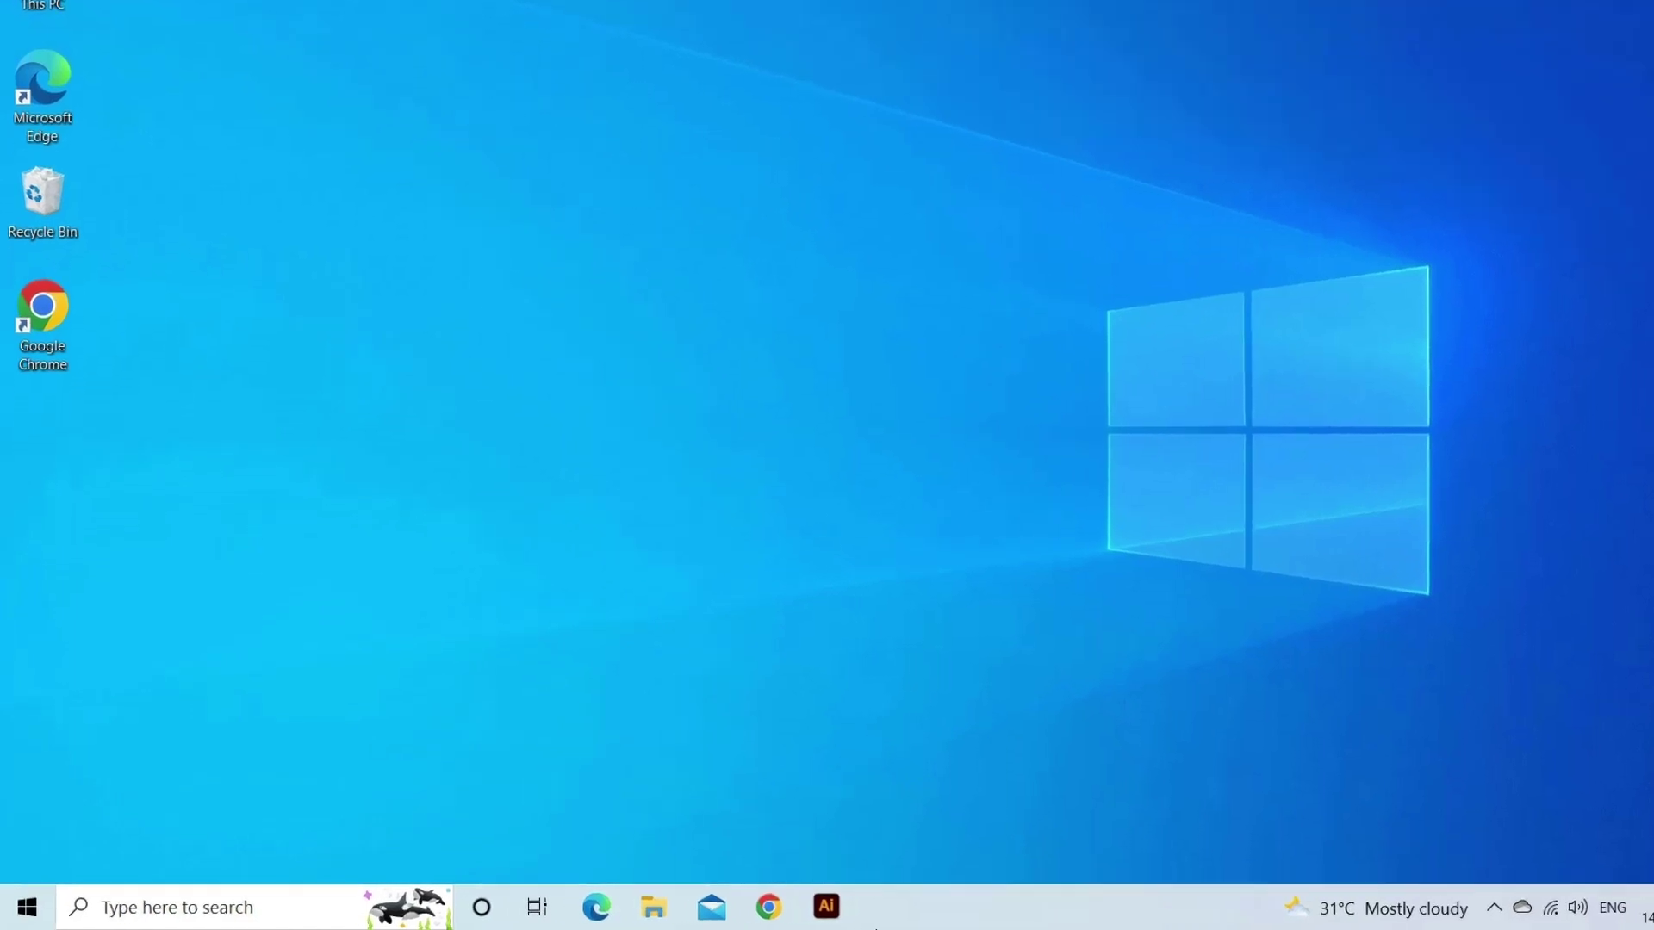
# - In Device Manager, search automatically for an updated Integrated Camera driver
pyautogui.press('super+x')
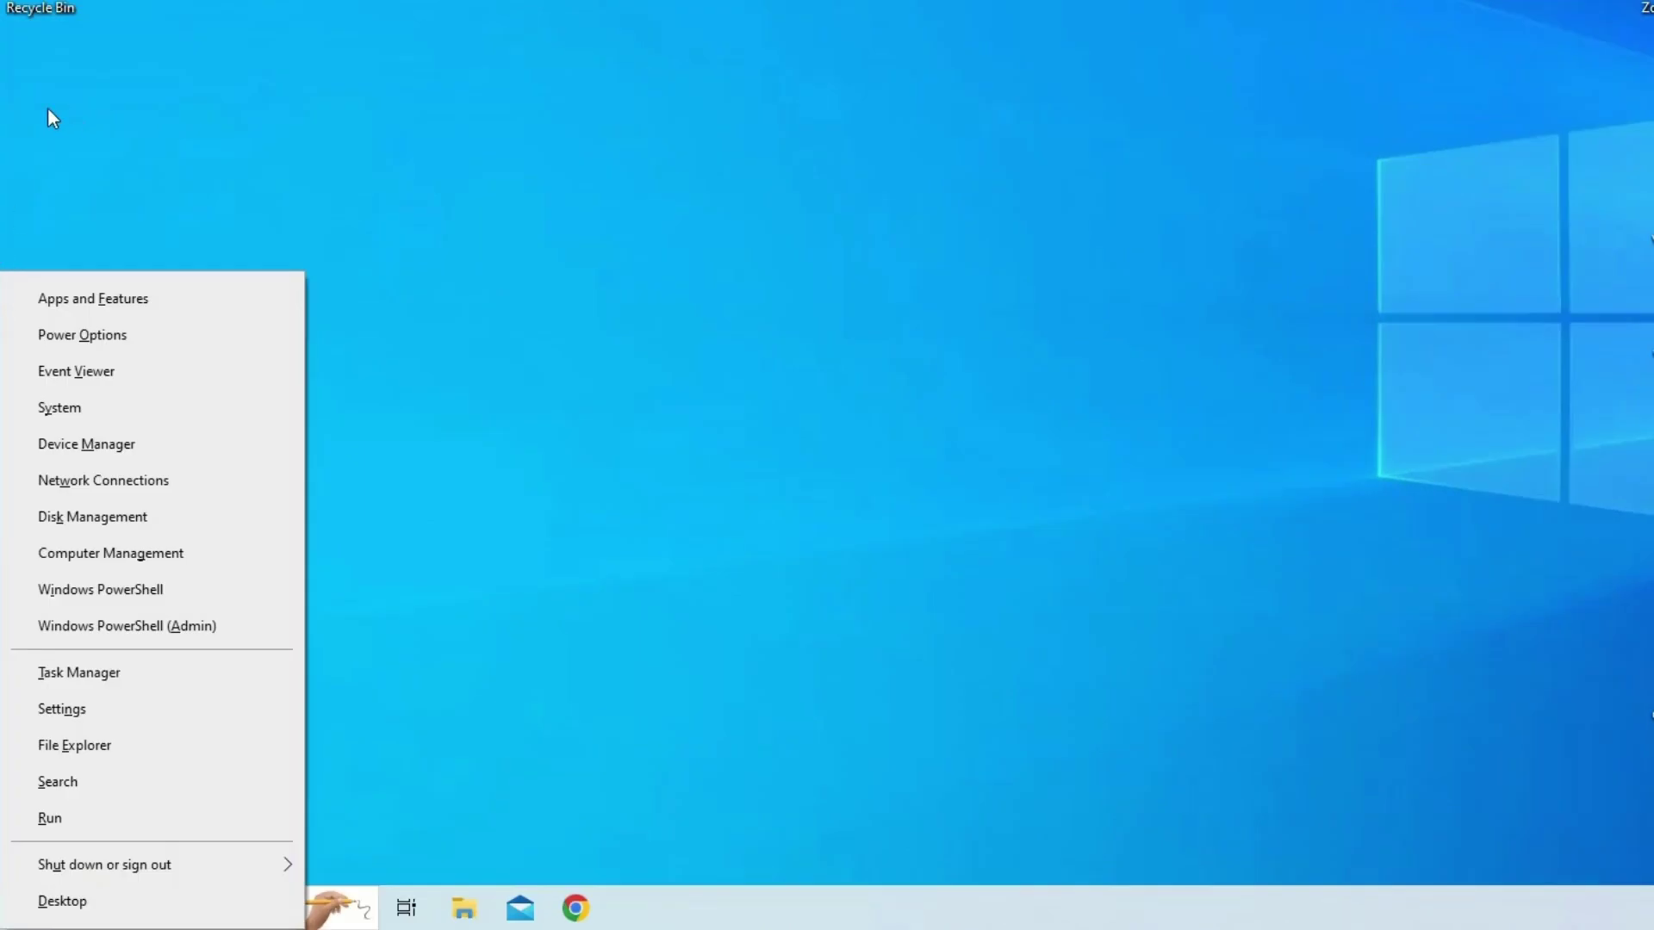
pyautogui.click(114, 439)
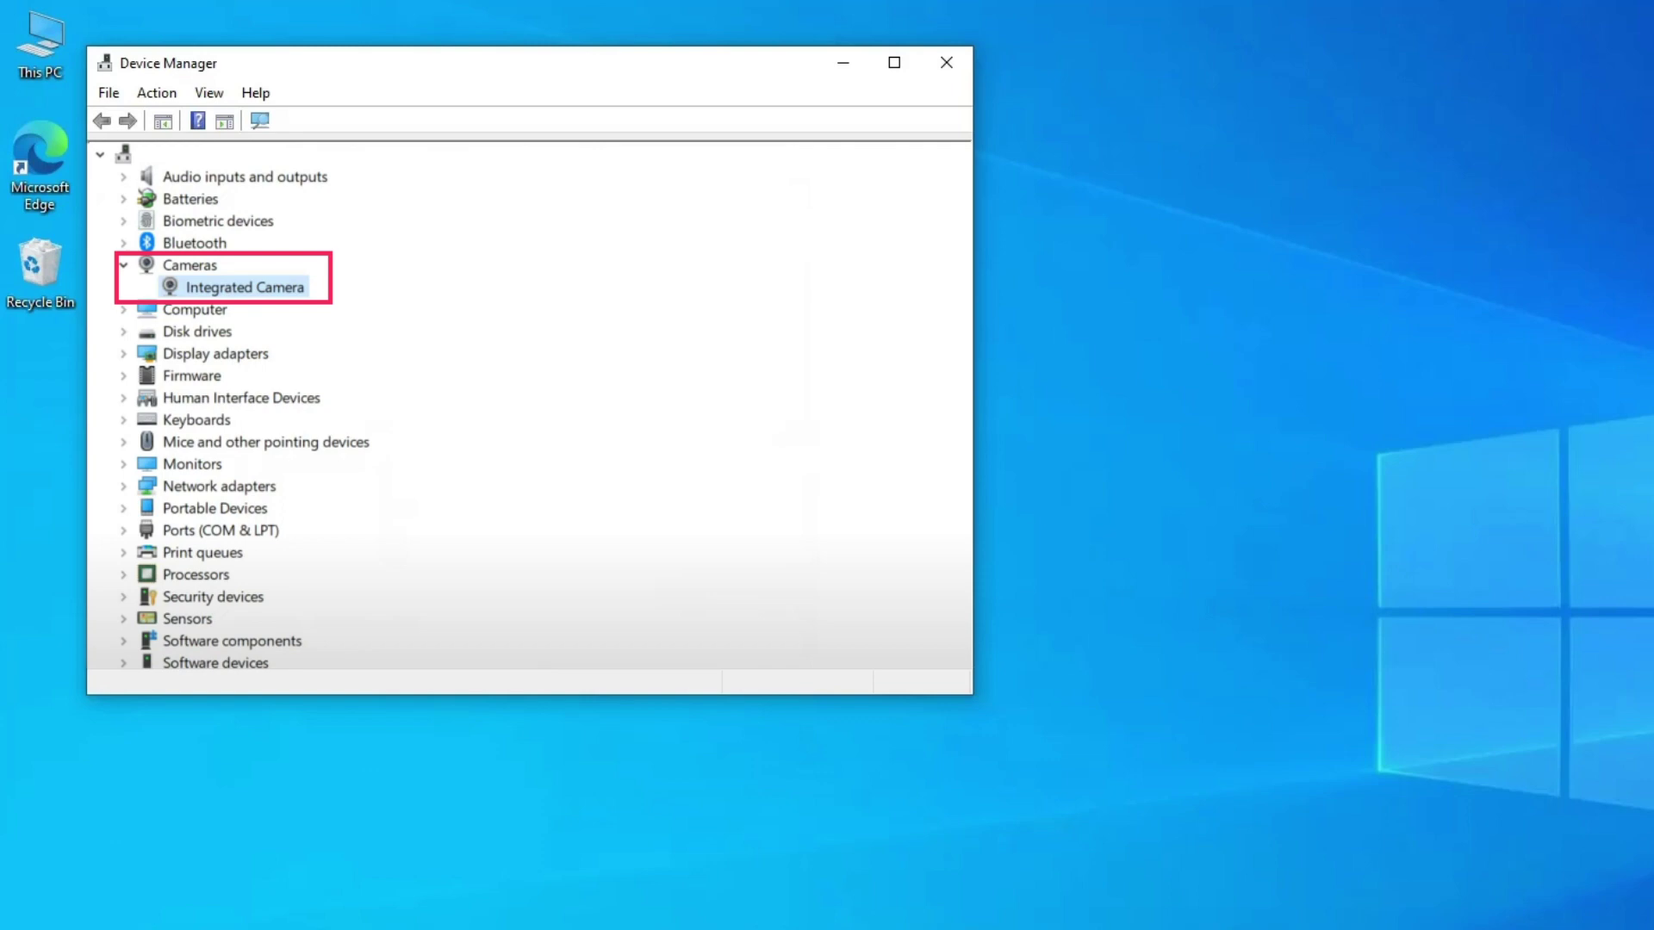
pyautogui.rightClick(292, 295)
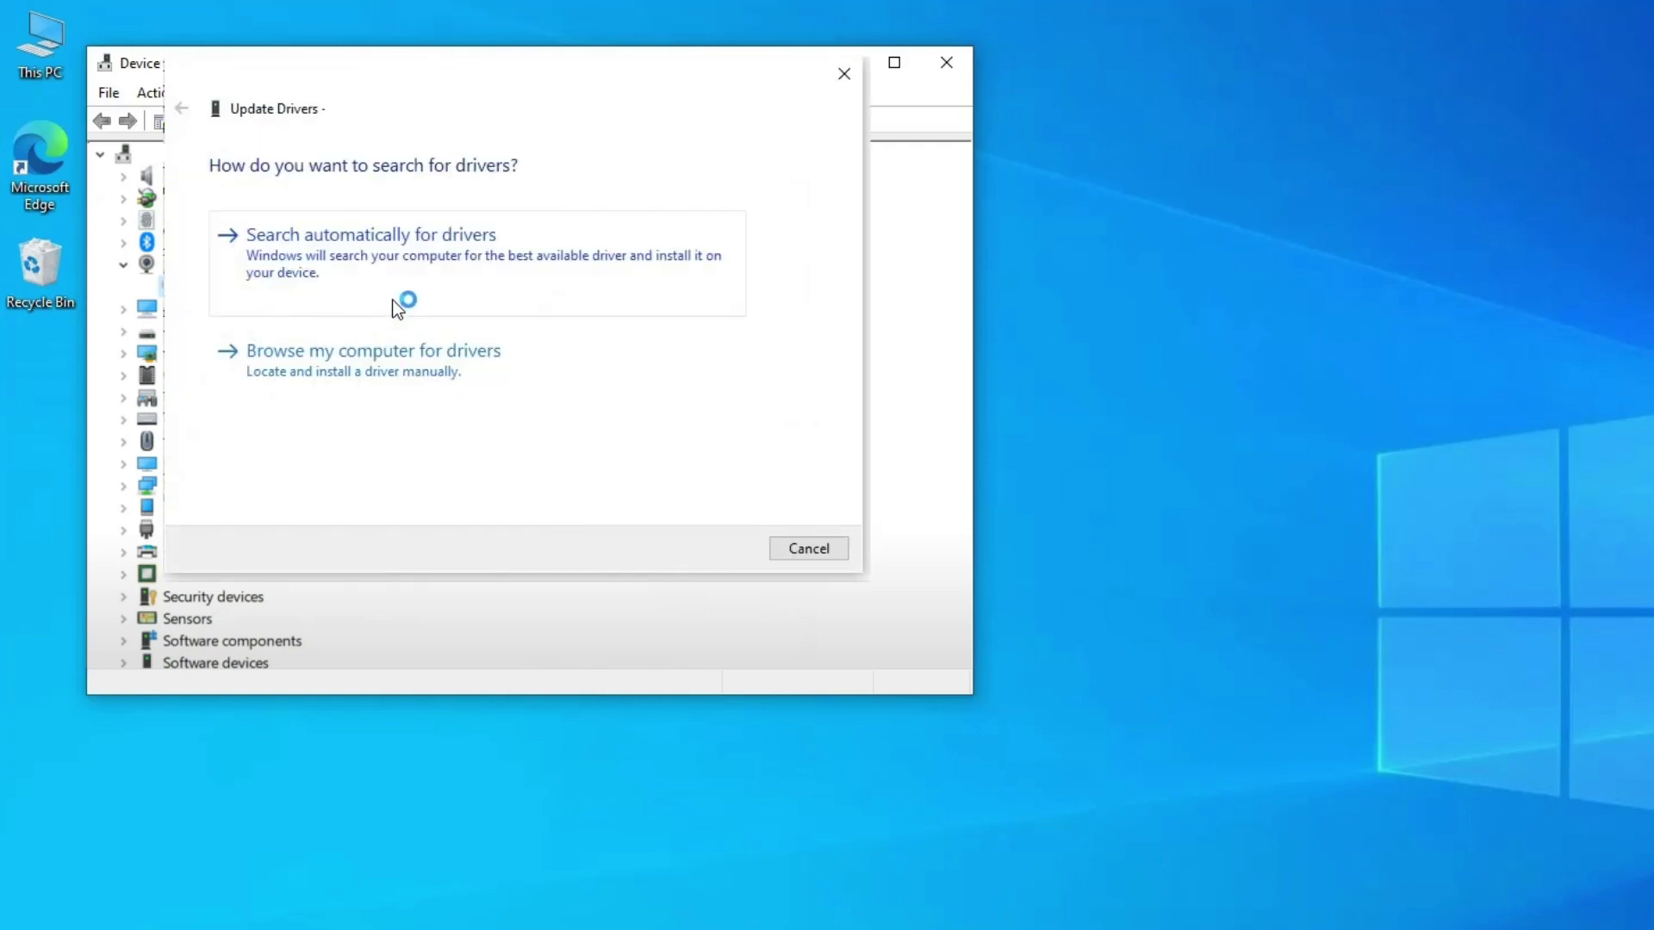
pyautogui.click(396, 308)
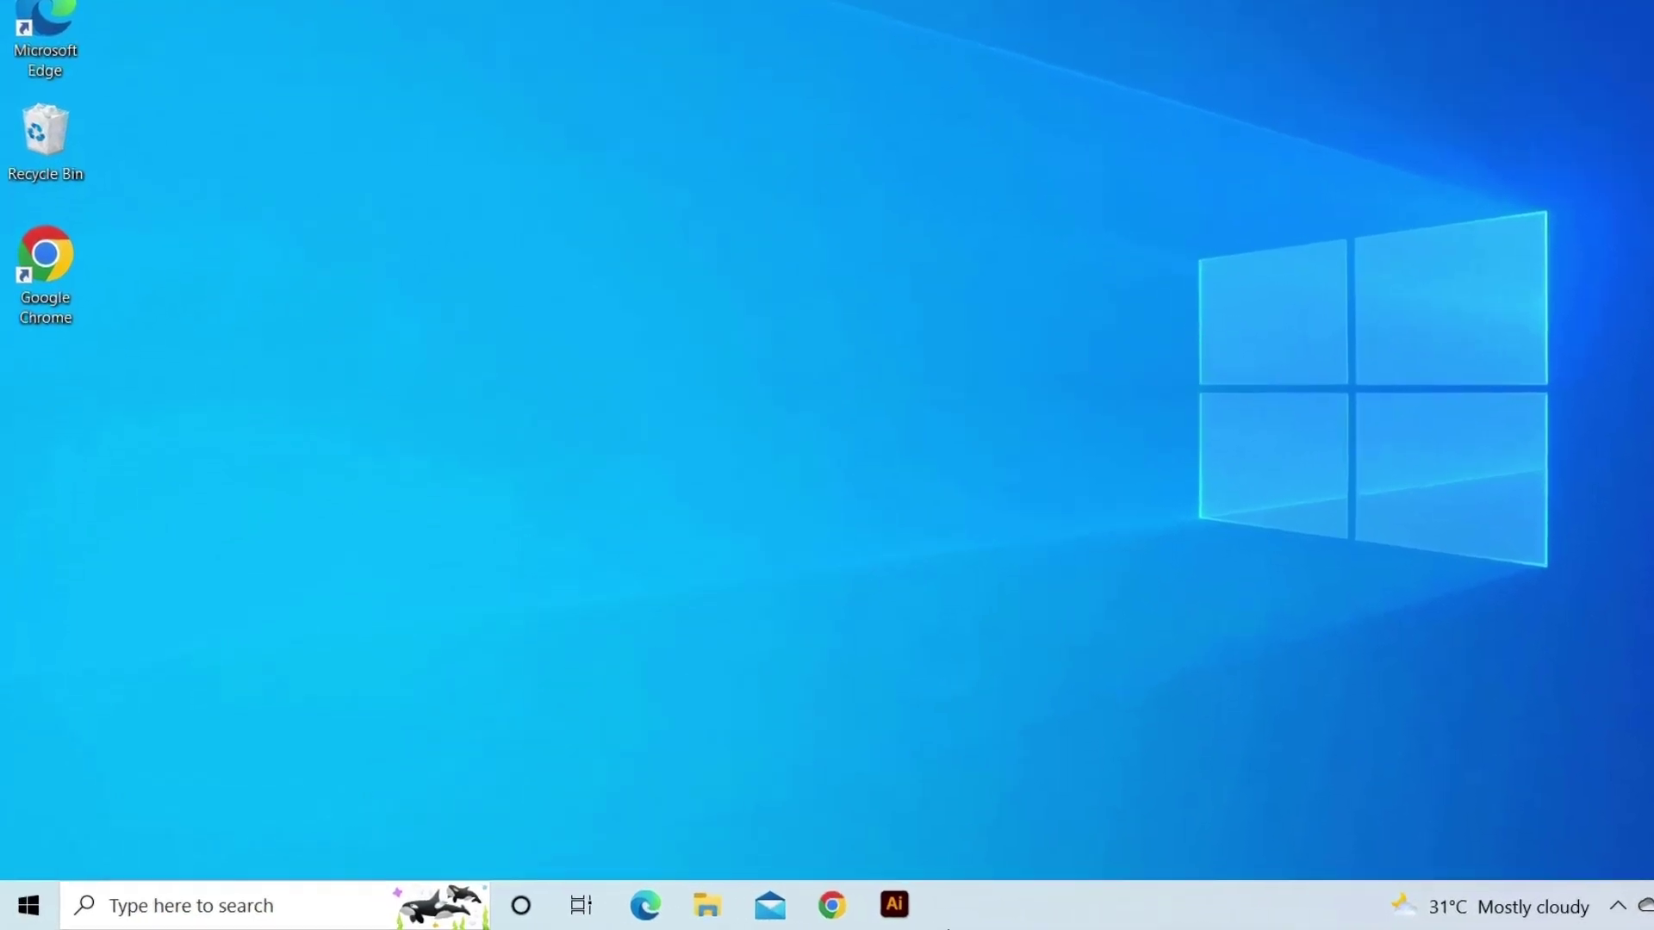
# - Go to the Troubleshoot page under Update & Security in Windows Settings
pyautogui.click(26, 909)
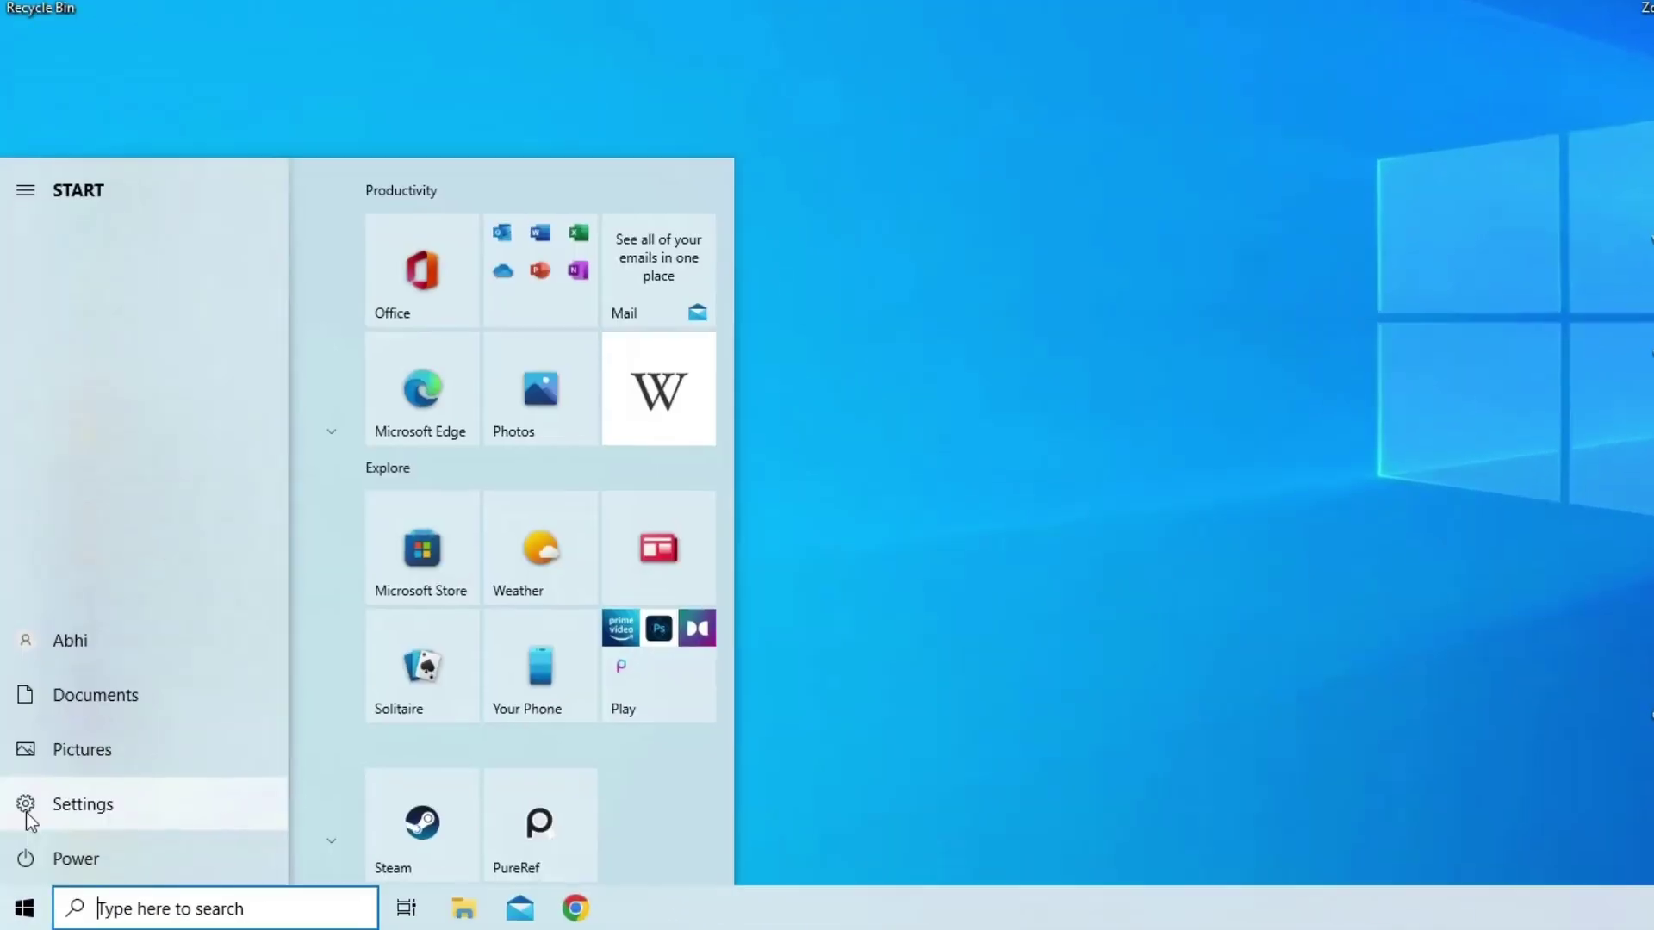
pyautogui.click(74, 804)
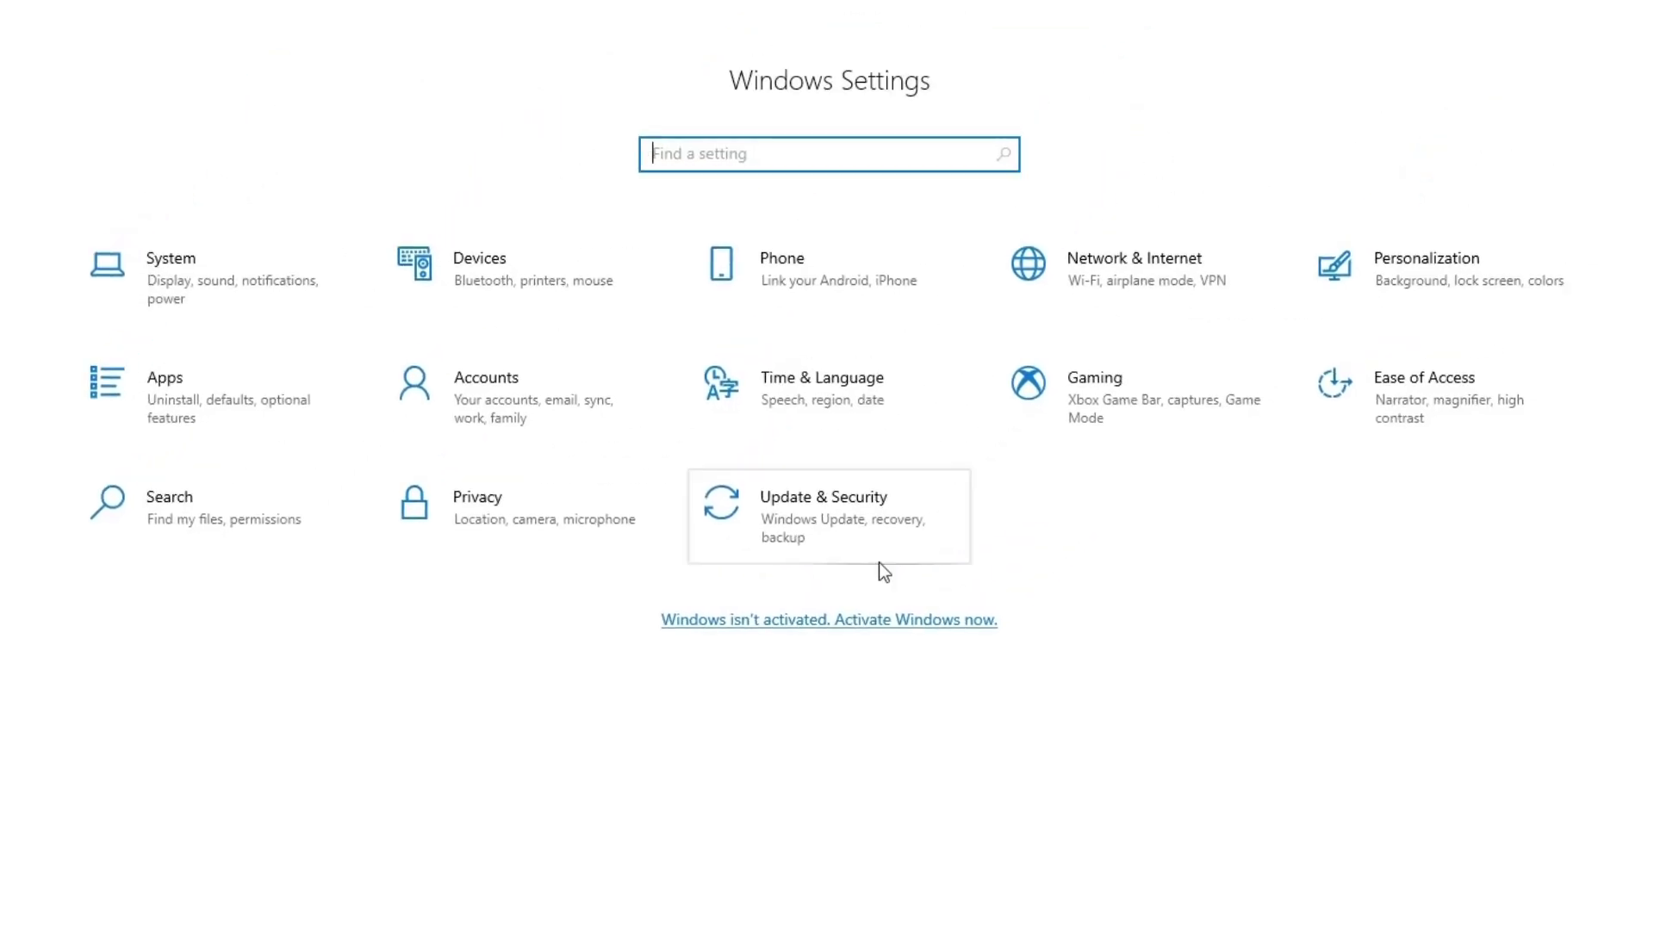
pyautogui.click(834, 508)
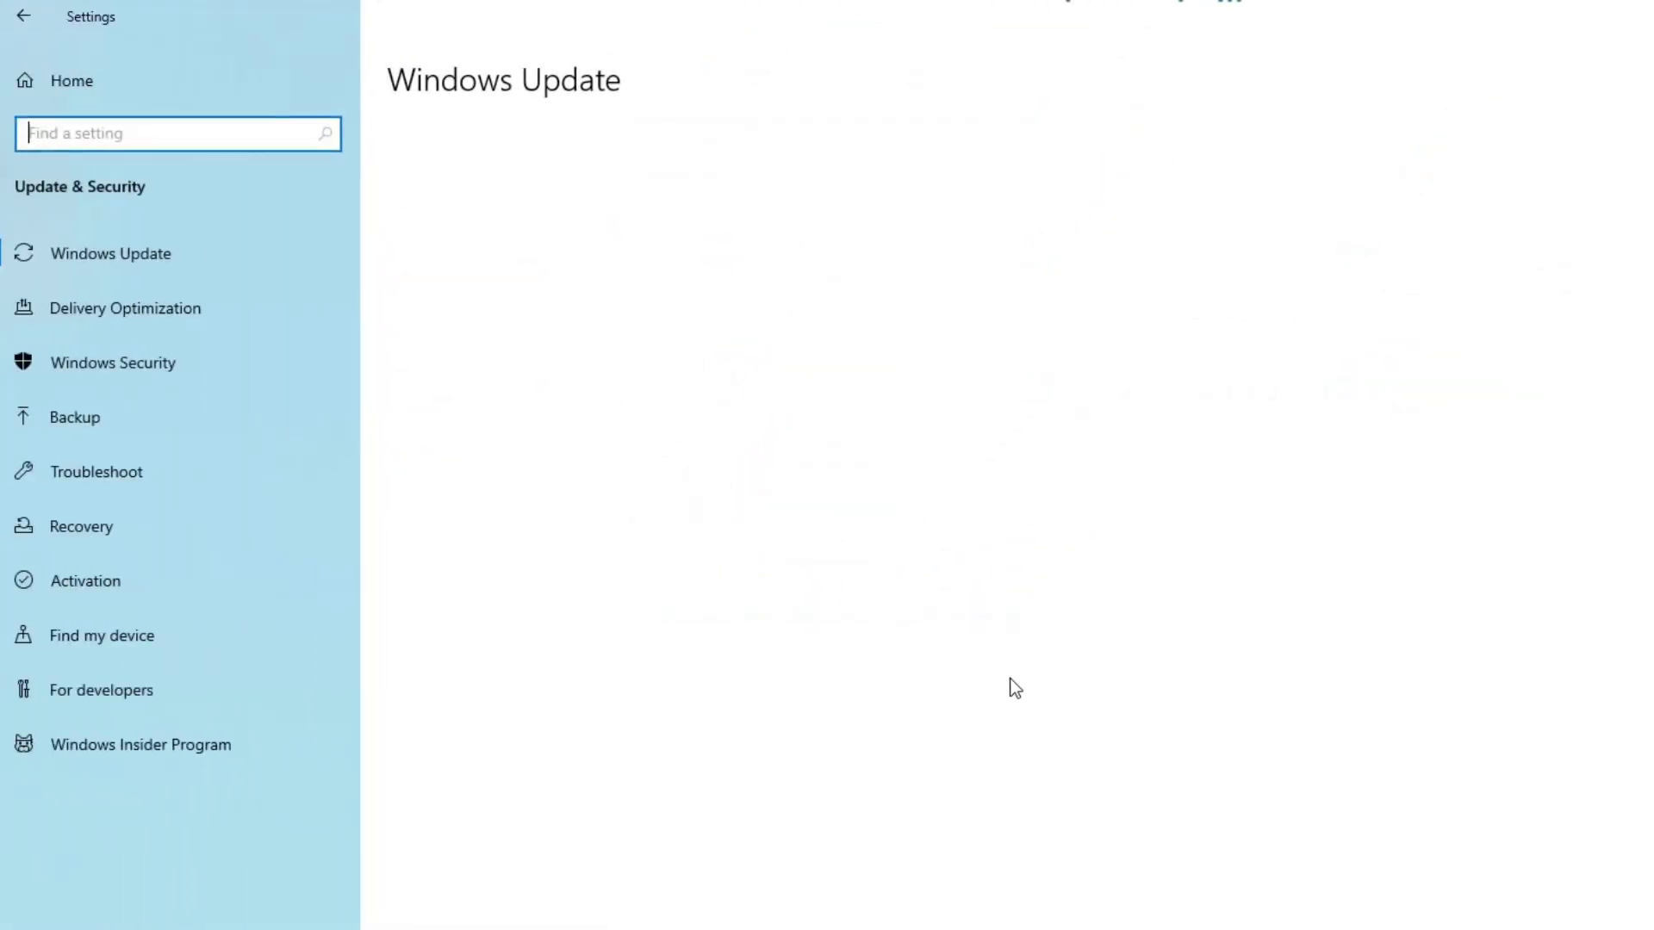
pyautogui.click(121, 479)
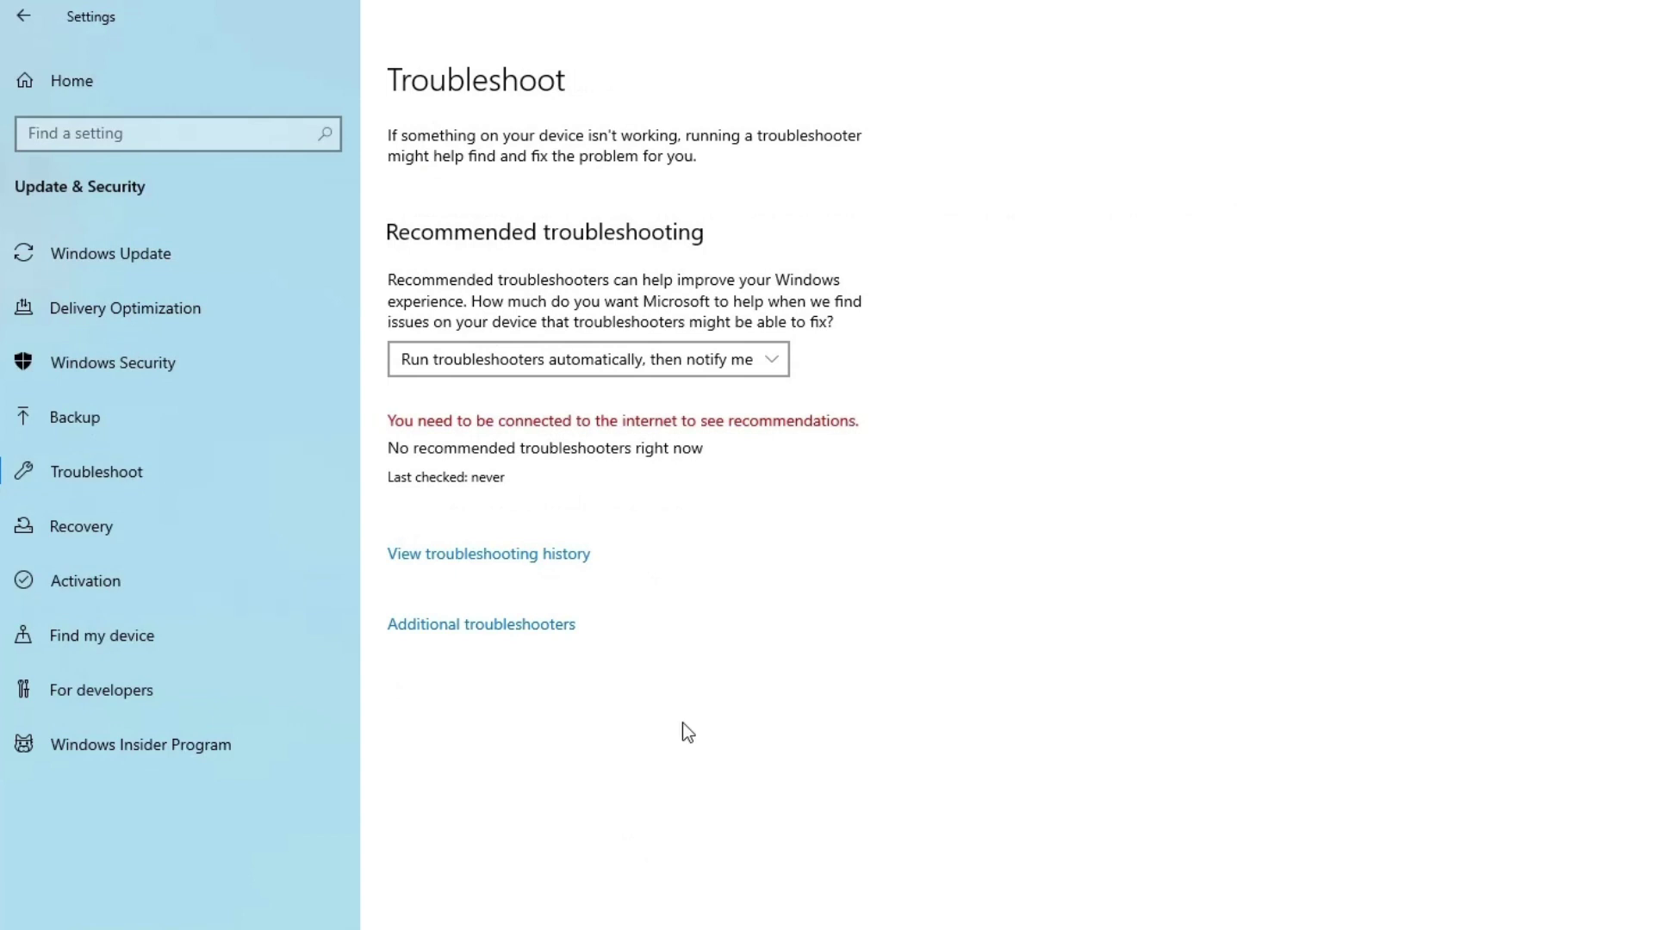
# - Dismiss the recommended troubleshooting options unchanged and open Additional troubleshooters
pyautogui.click(720, 372)
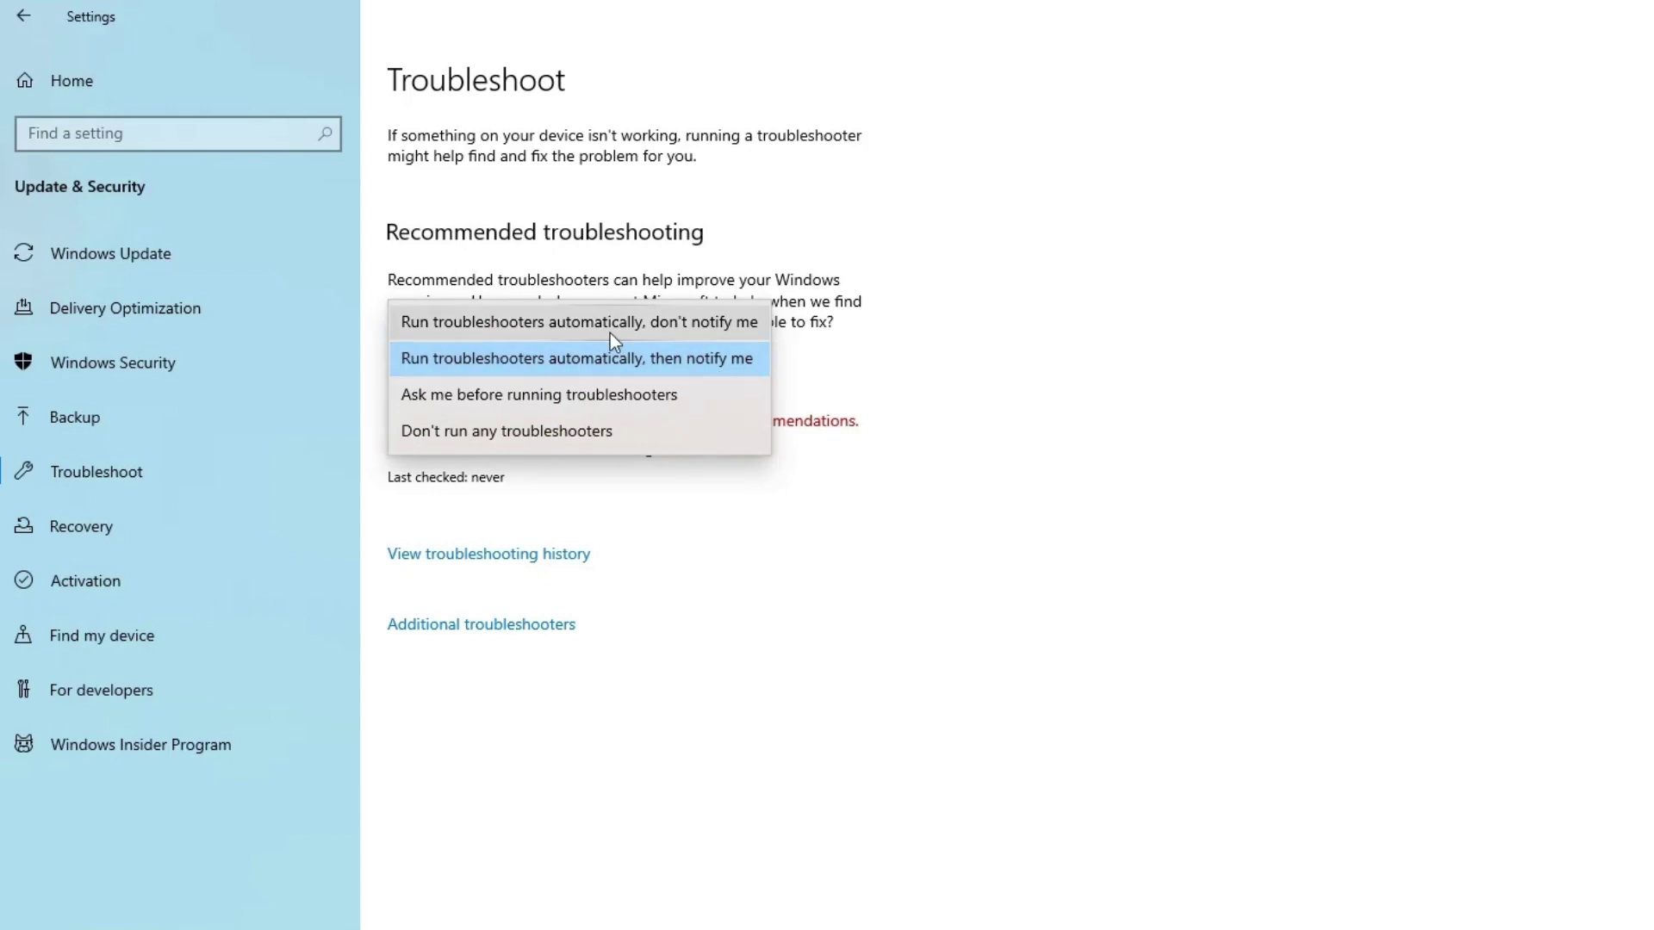
pyautogui.click(798, 708)
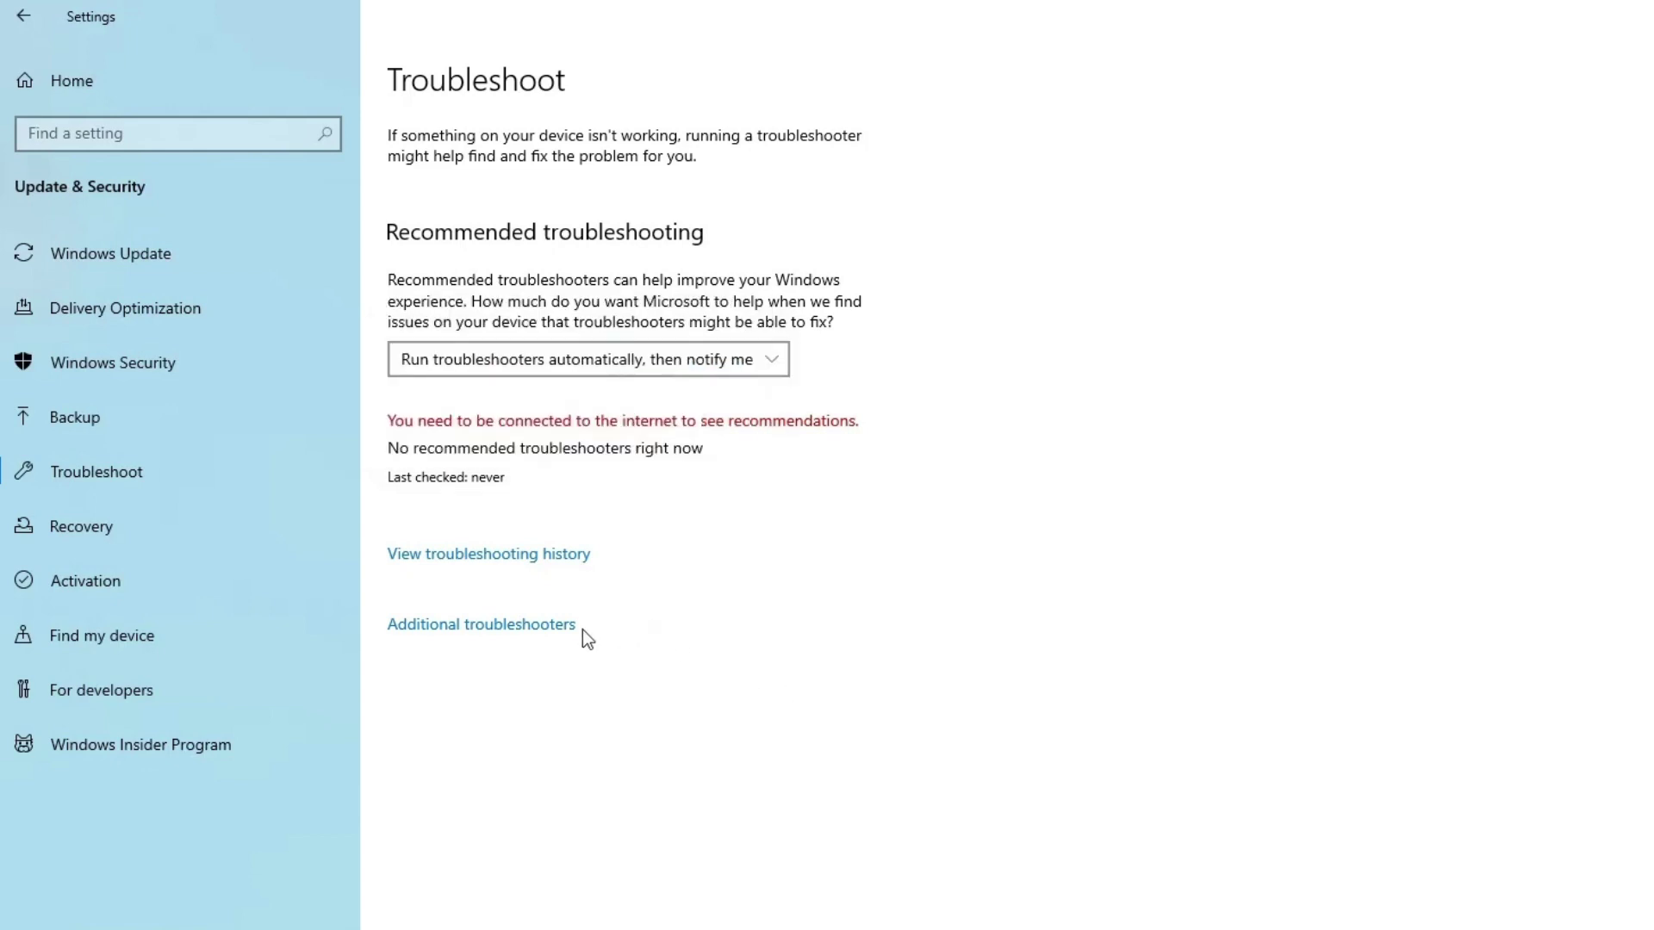
pyautogui.click(555, 631)
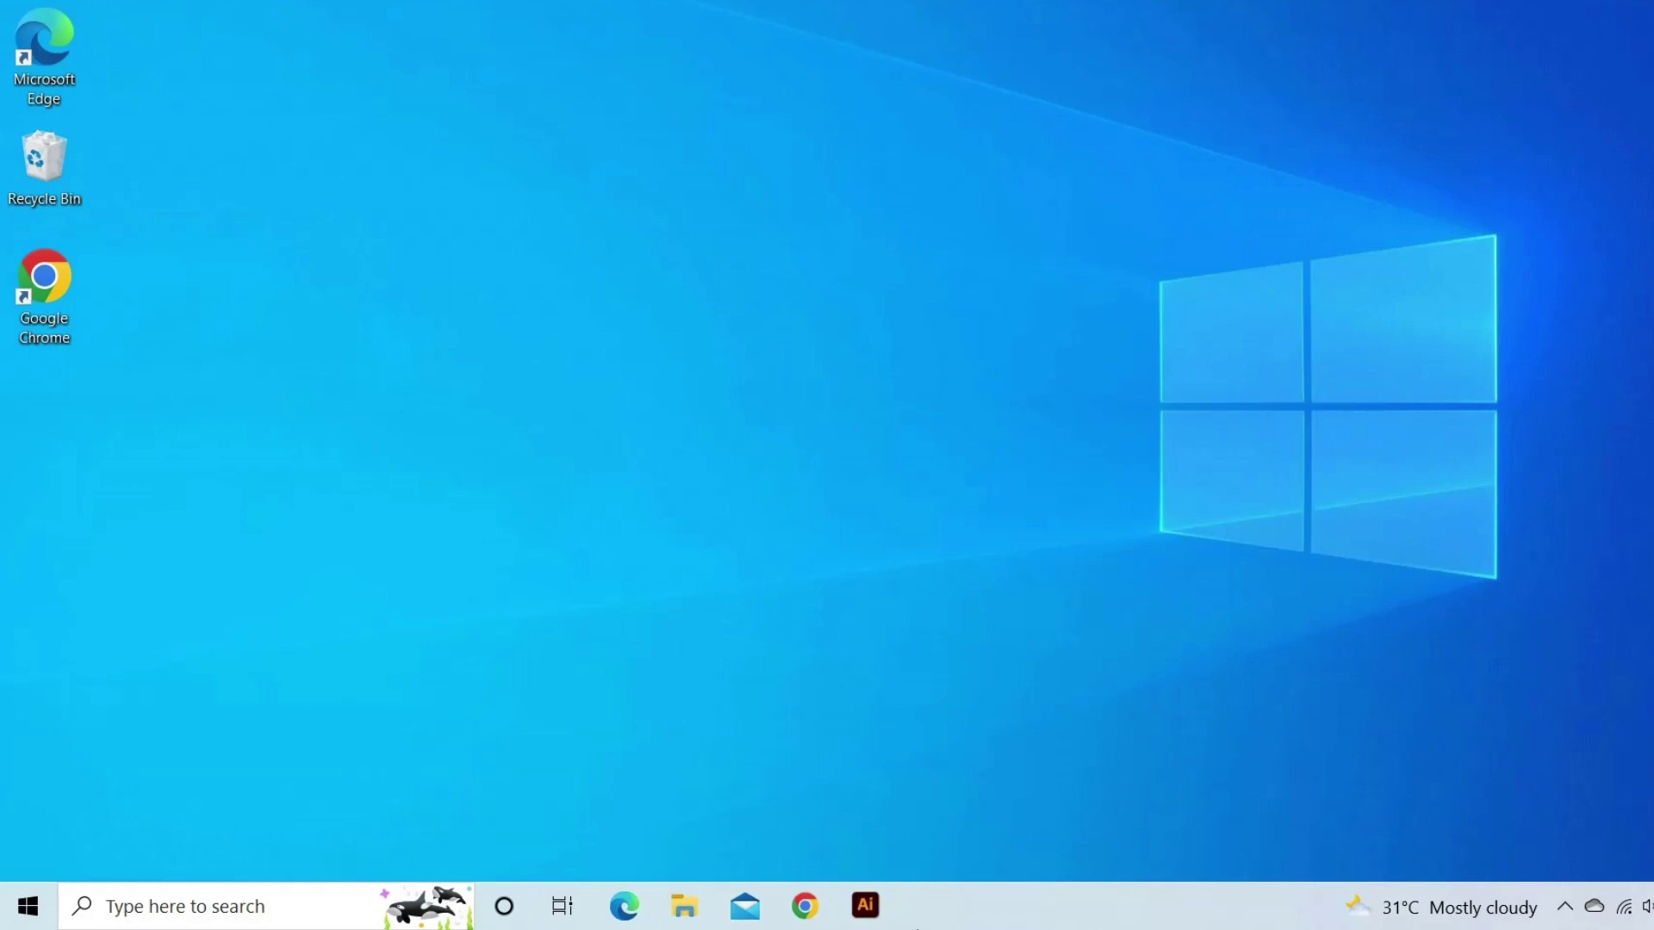
# - Switch 'Allow apps to access your camera' on in Settings' Privacy > Camera page
pyautogui.click(26, 908)
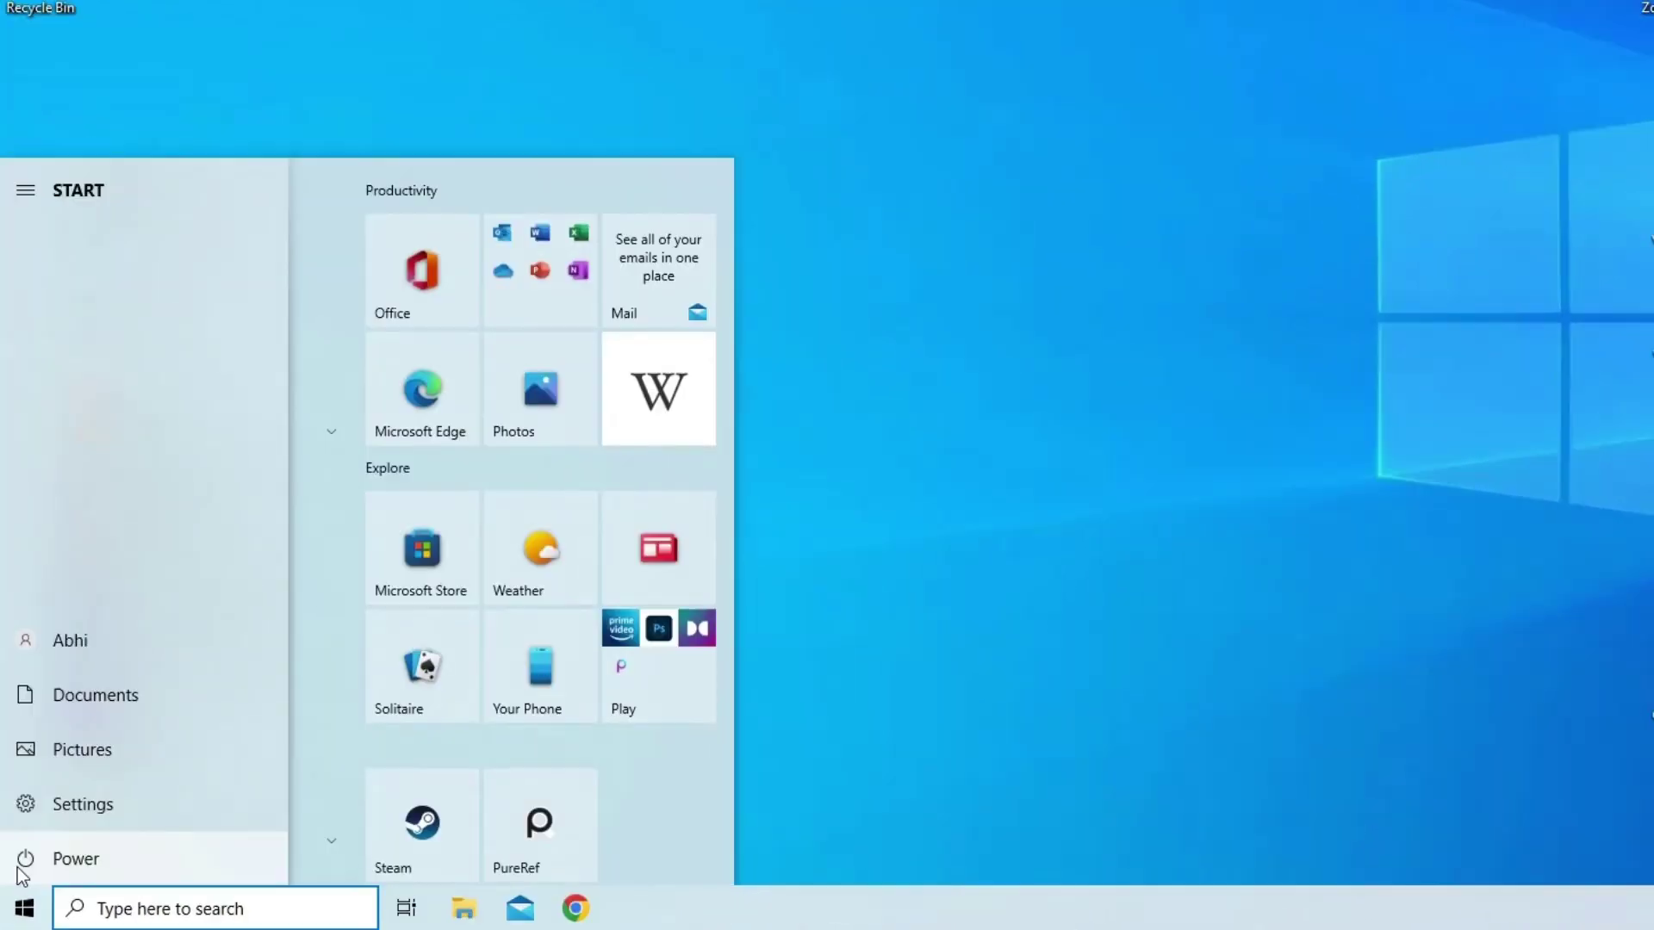
pyautogui.click(116, 806)
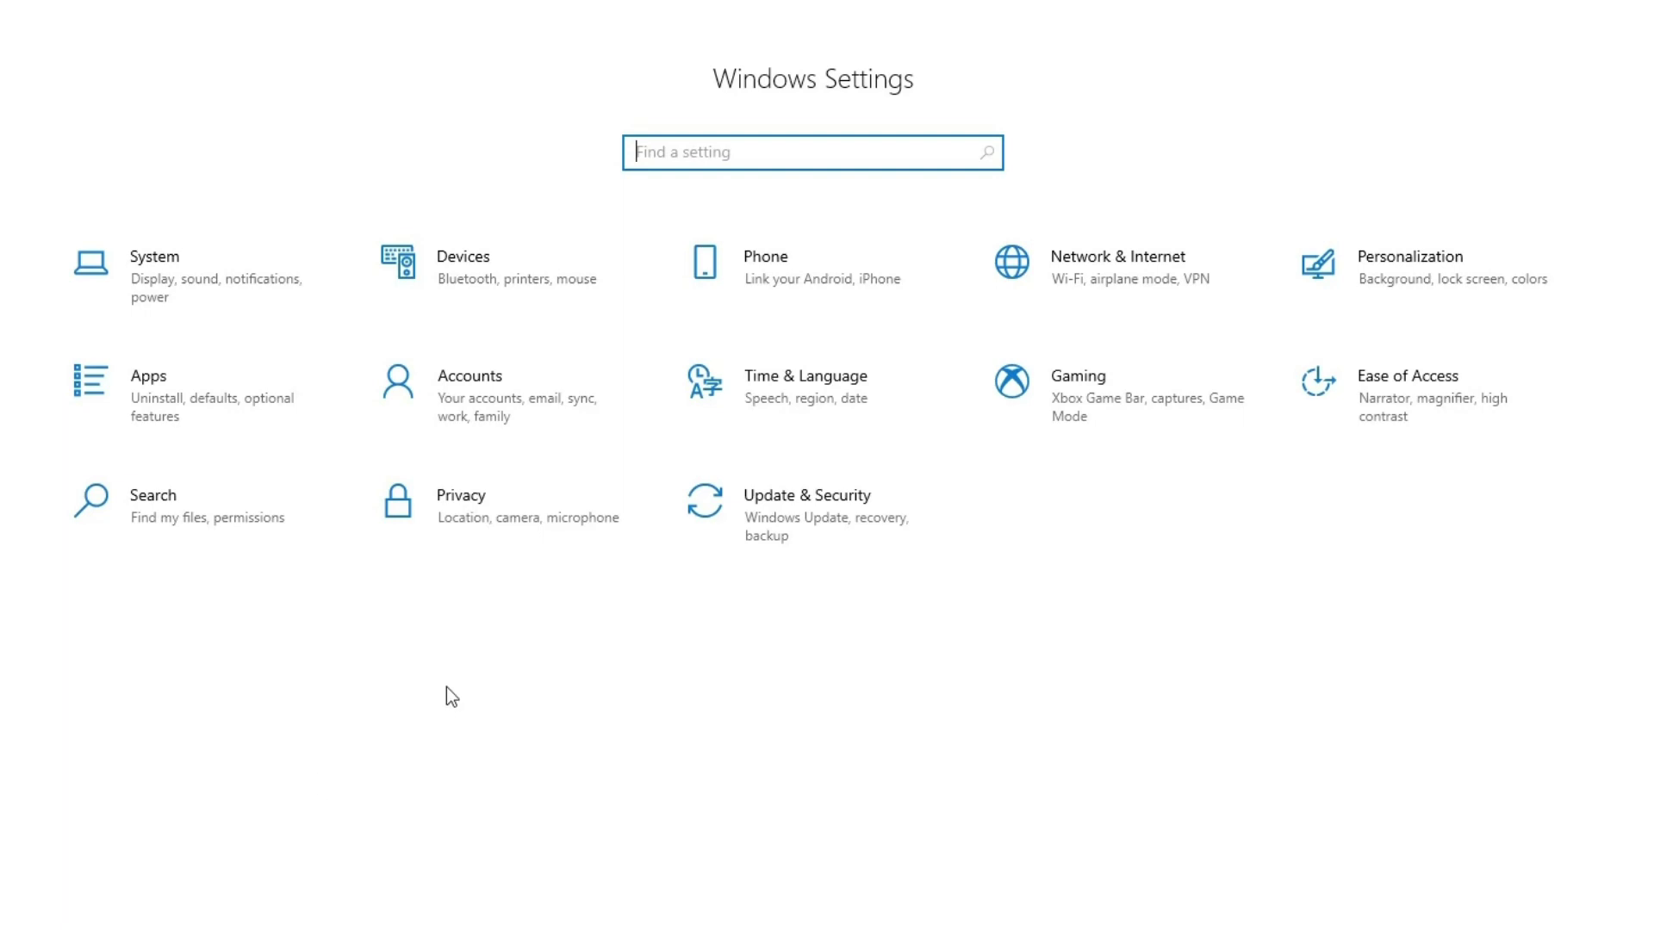
pyautogui.click(481, 510)
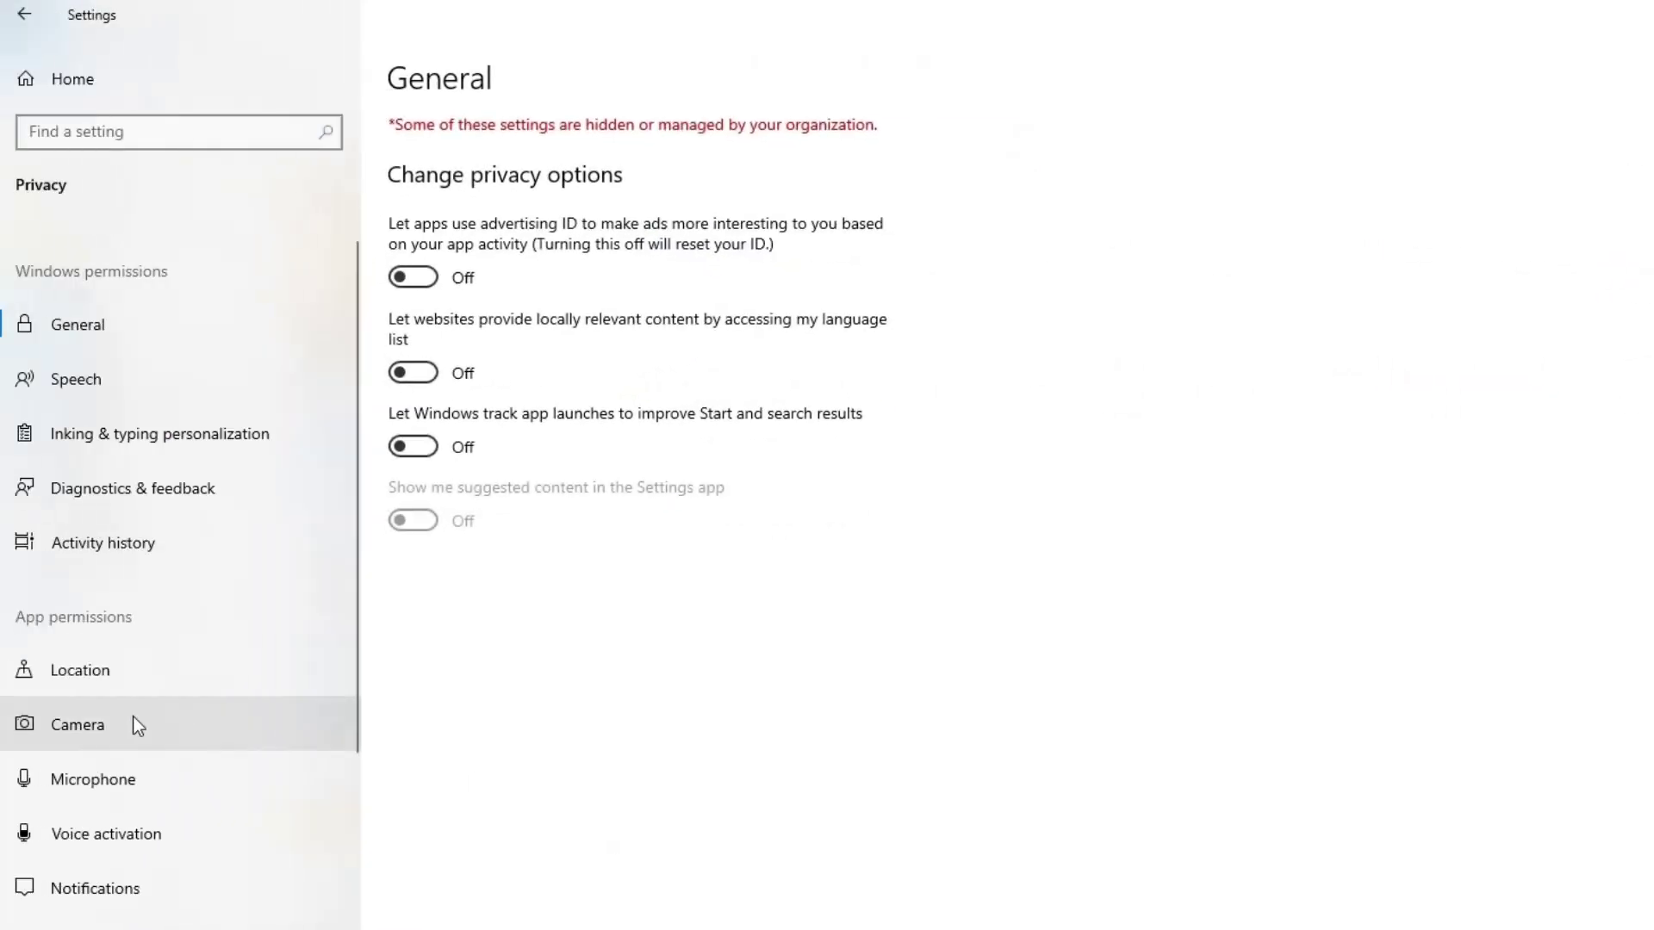
pyautogui.click(136, 725)
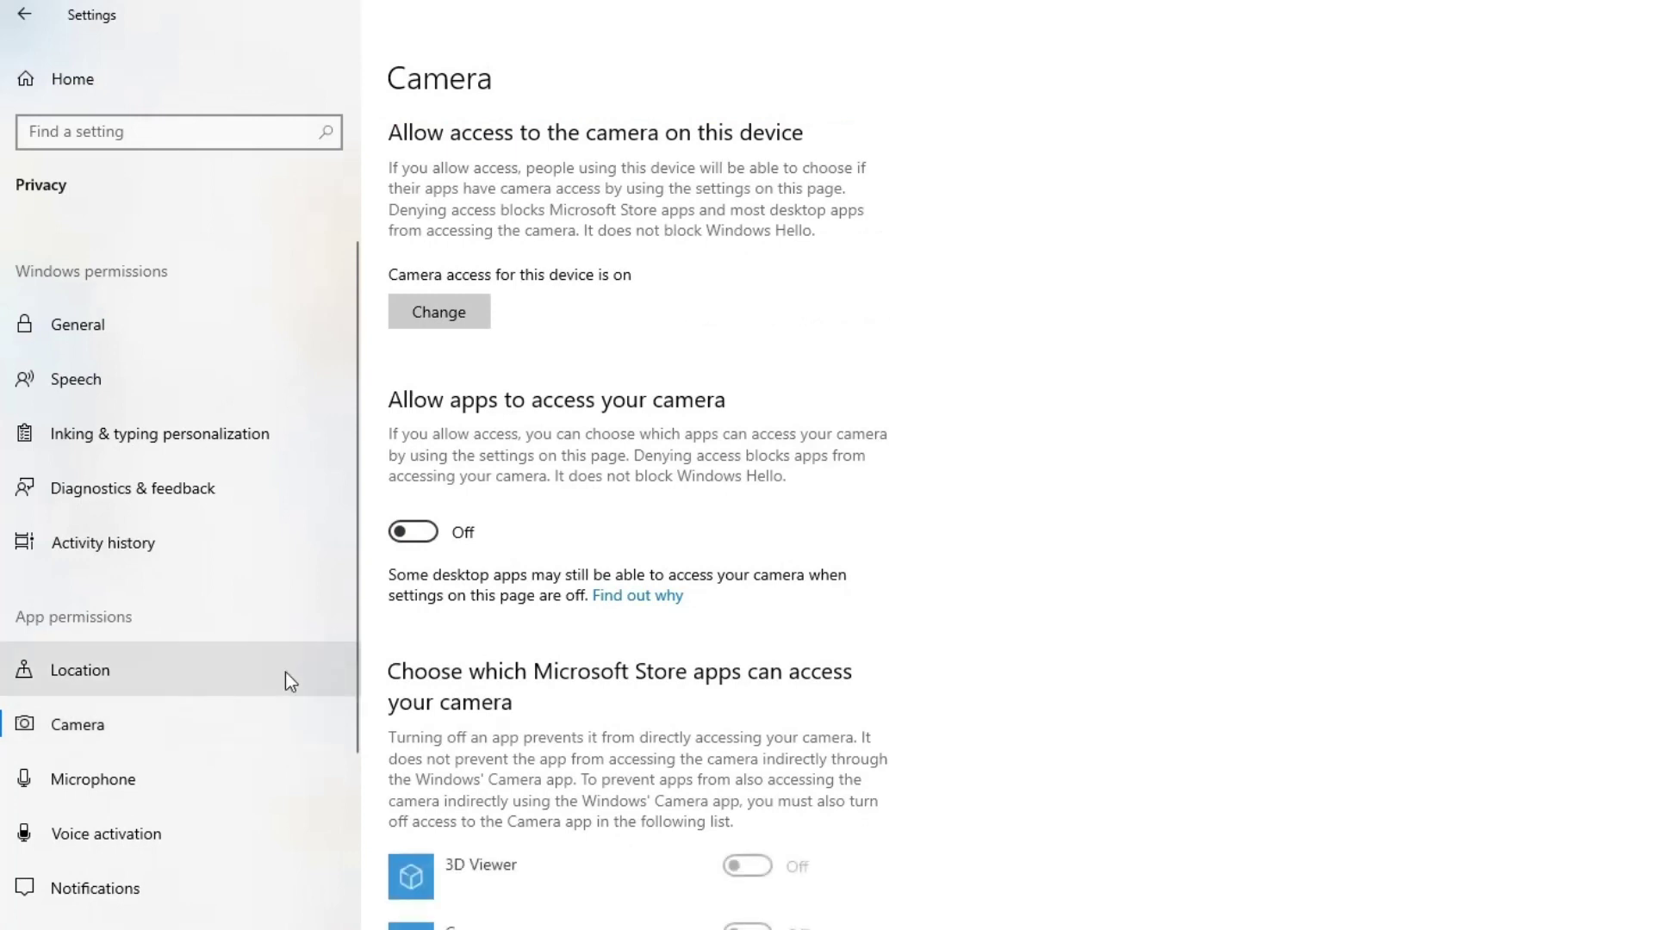
pyautogui.click(426, 541)
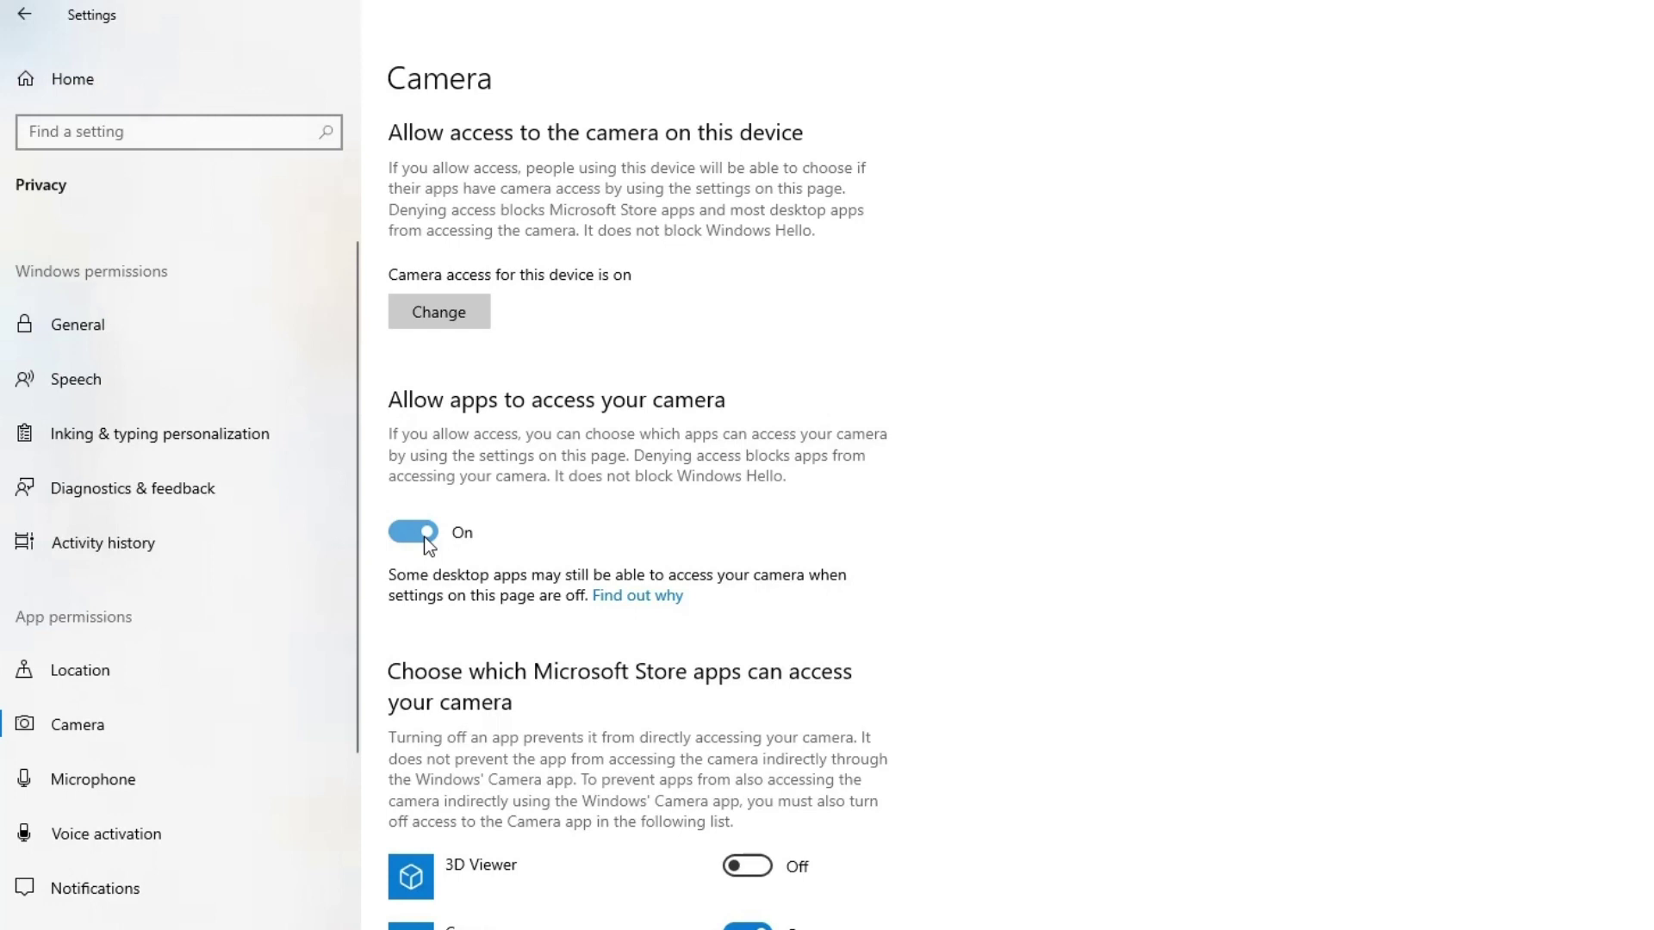
# - Turn on camera access for Microsoft Store in the app list
pyautogui.scroll(-3, 426, 541)
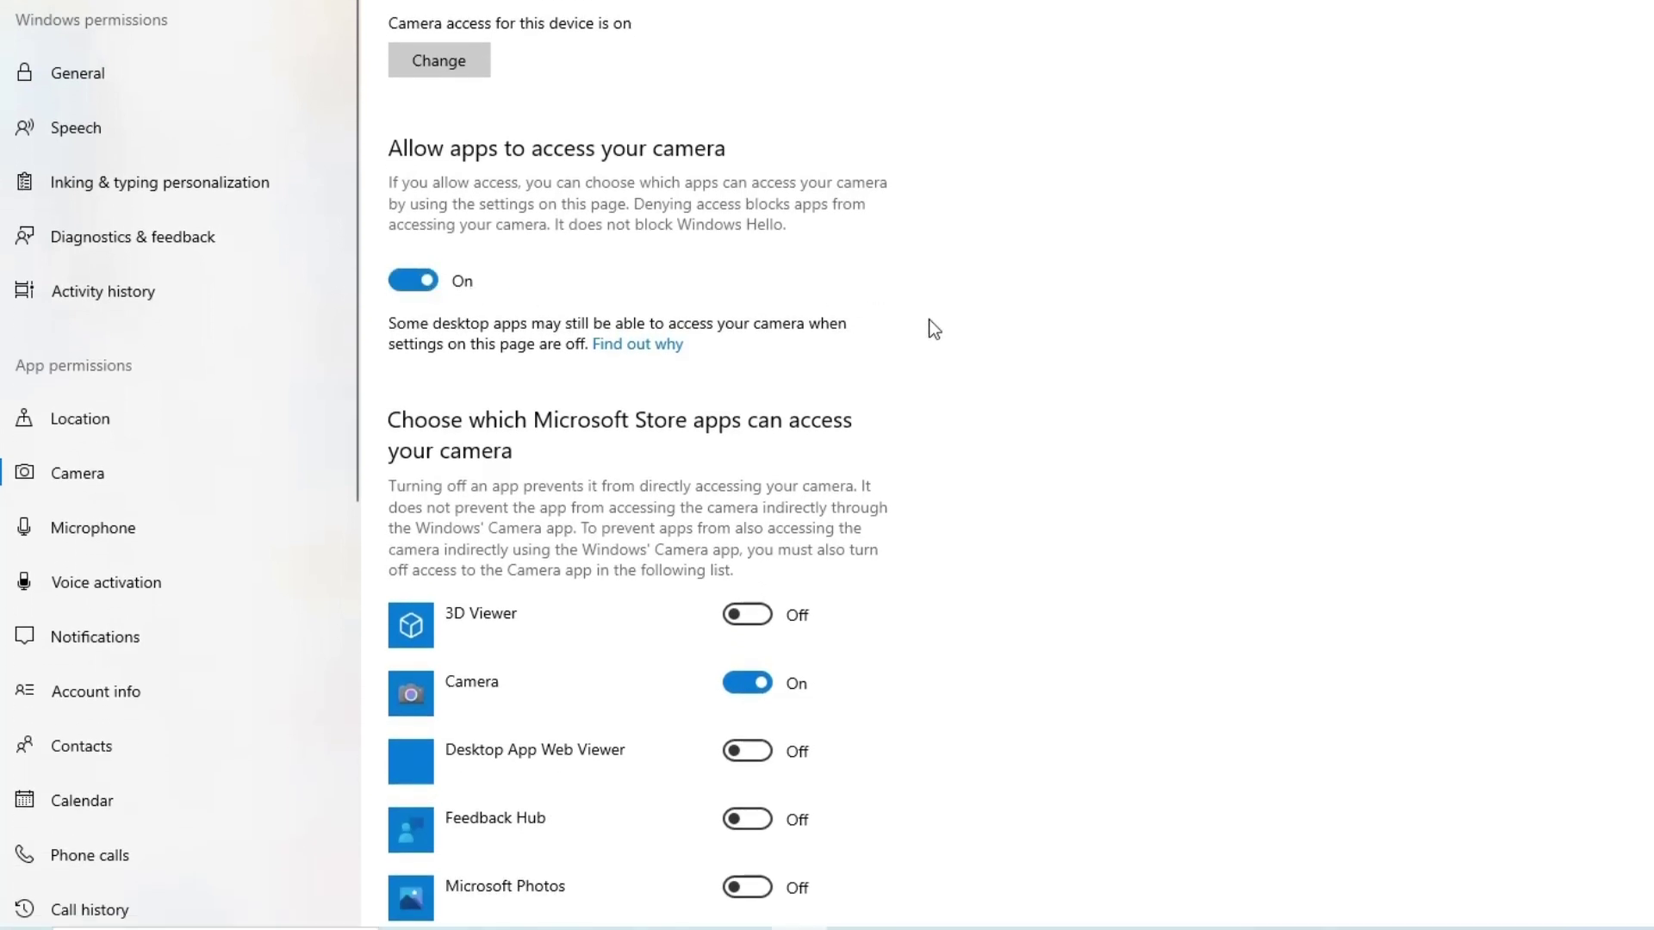
pyautogui.scroll(-5, 929, 328)
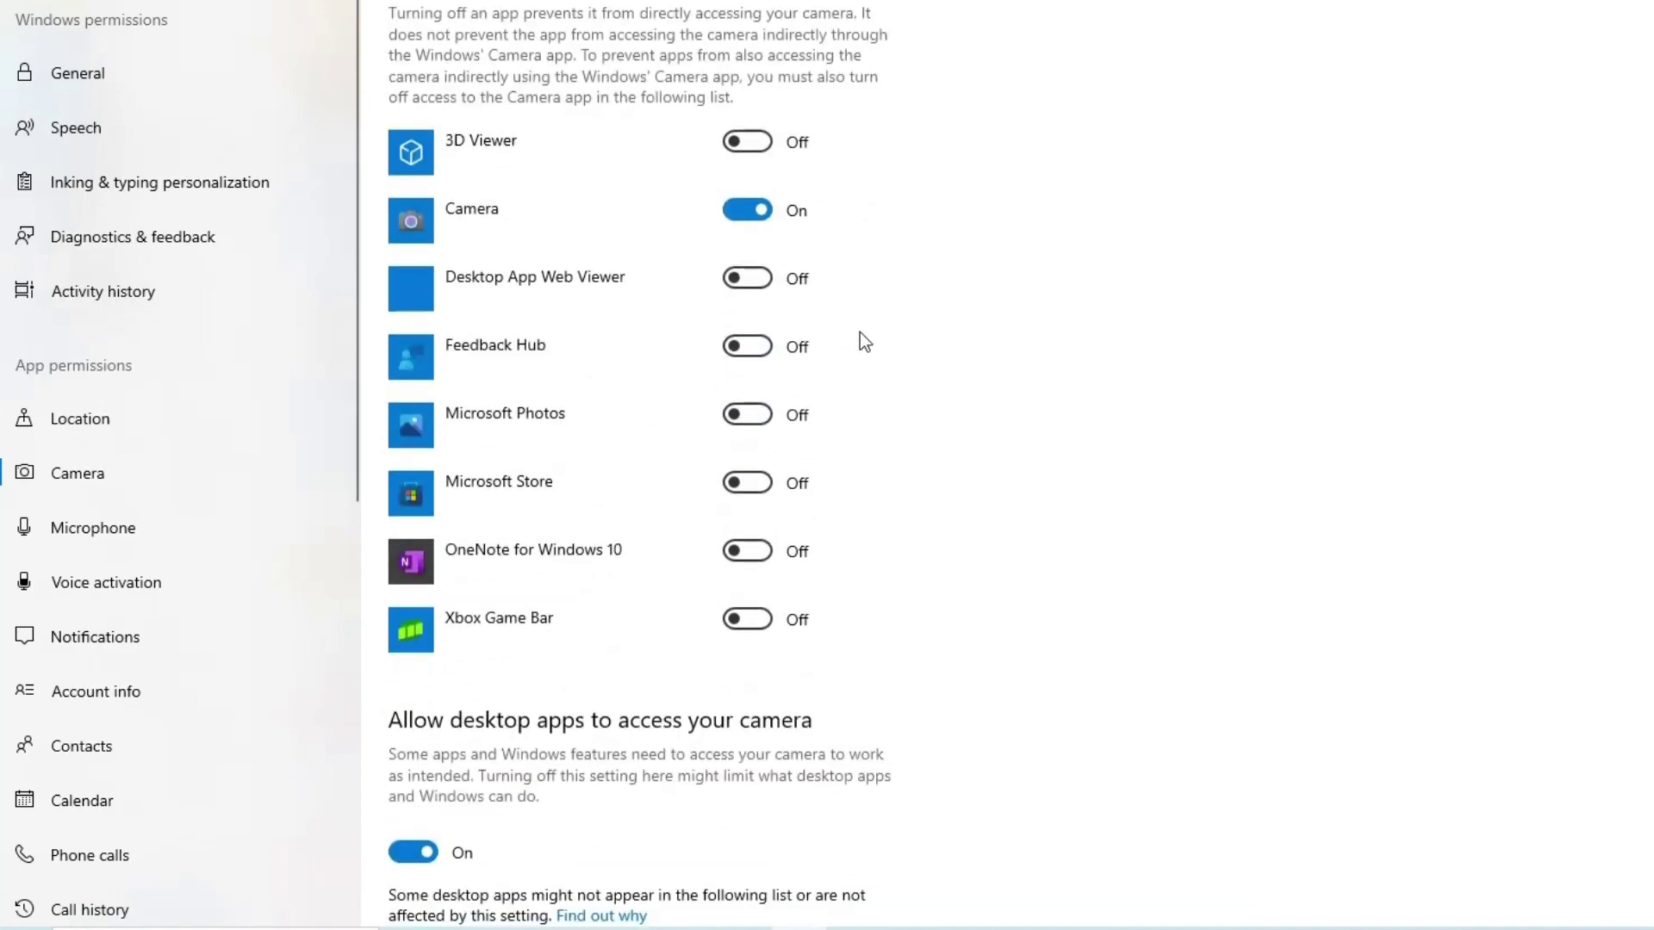
pyautogui.click(747, 482)
pyautogui.scroll(1, 853, 482)
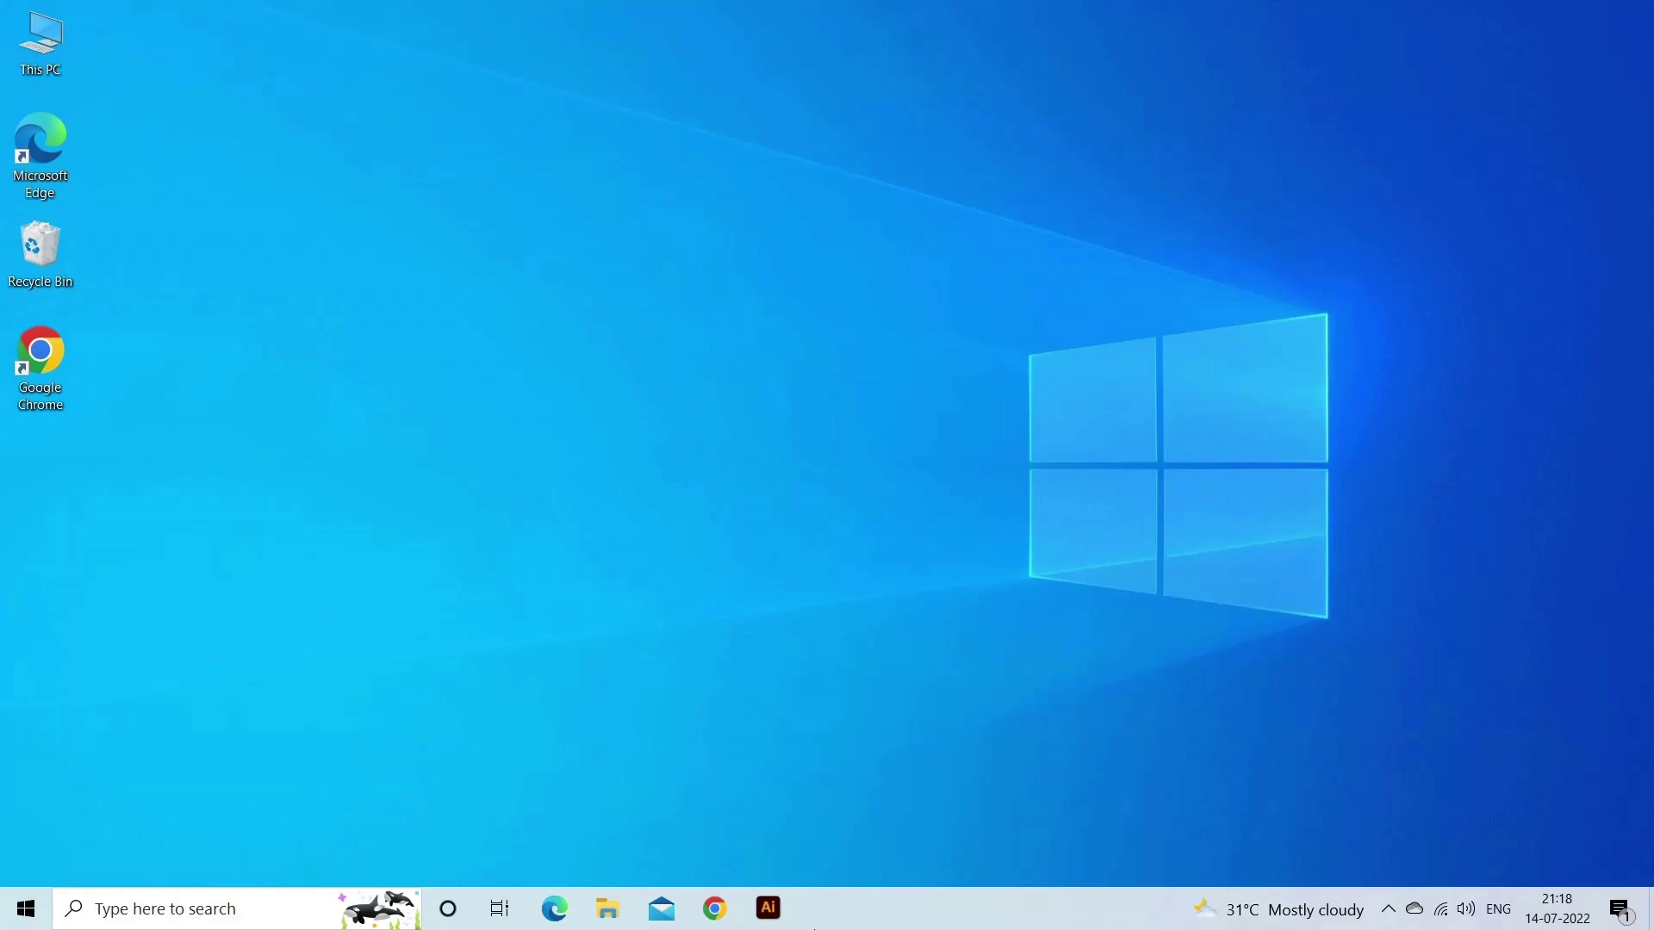
# - Reset the Camera app from its Advanced options in Apps & features
pyautogui.press('super+i')
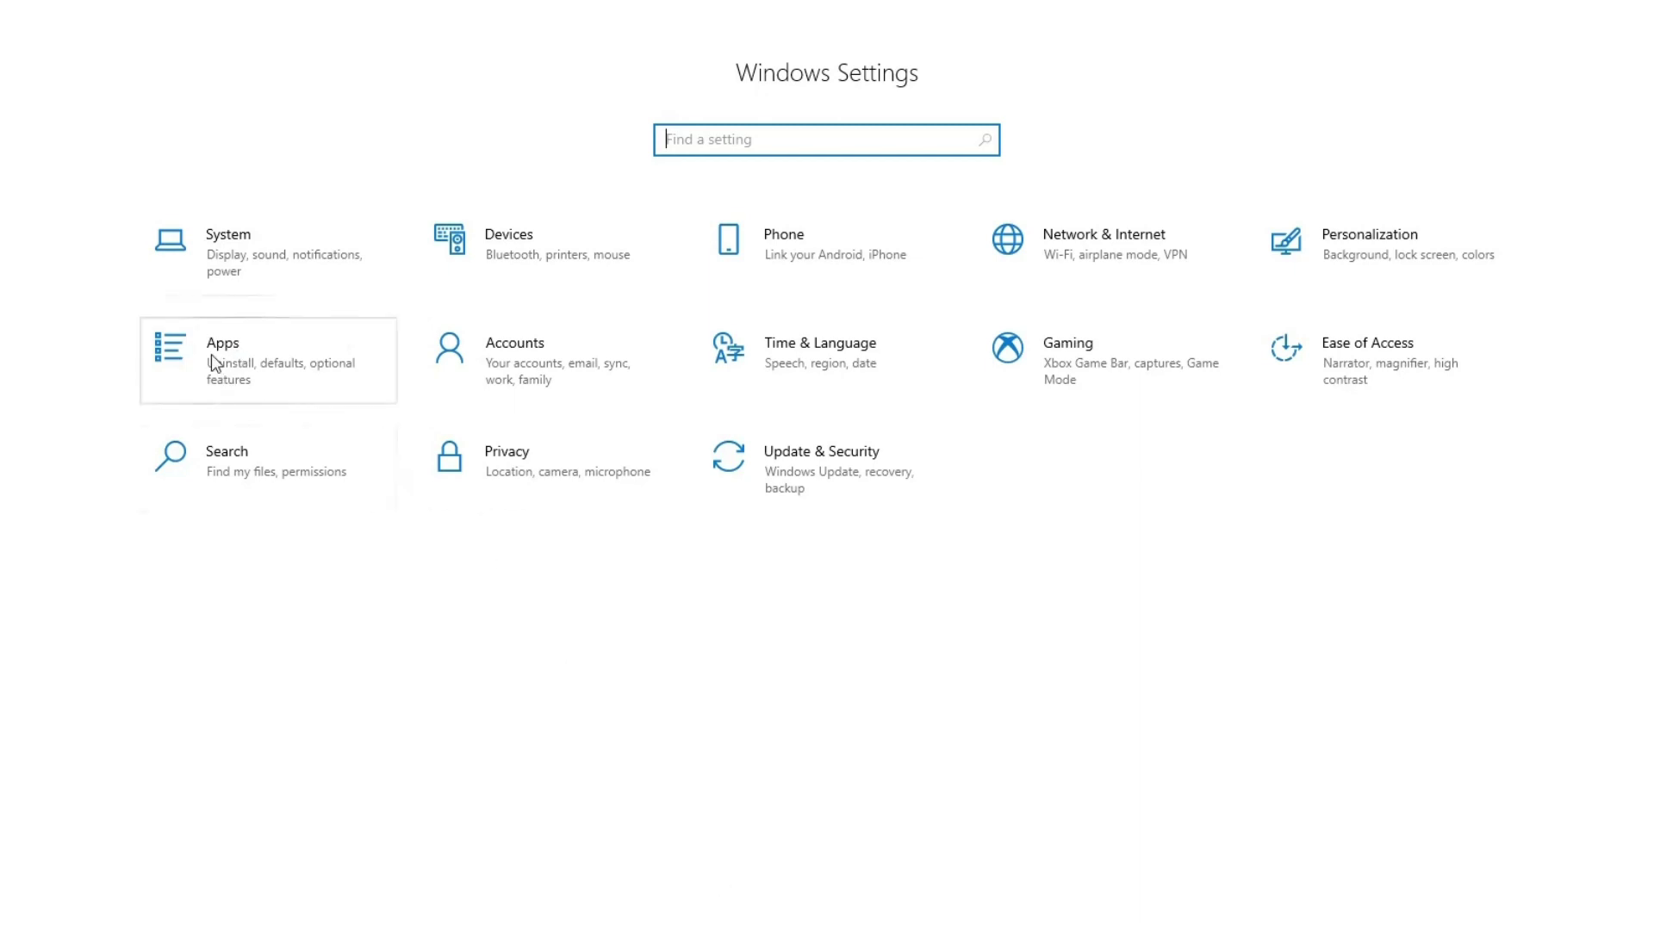
pyautogui.click(258, 365)
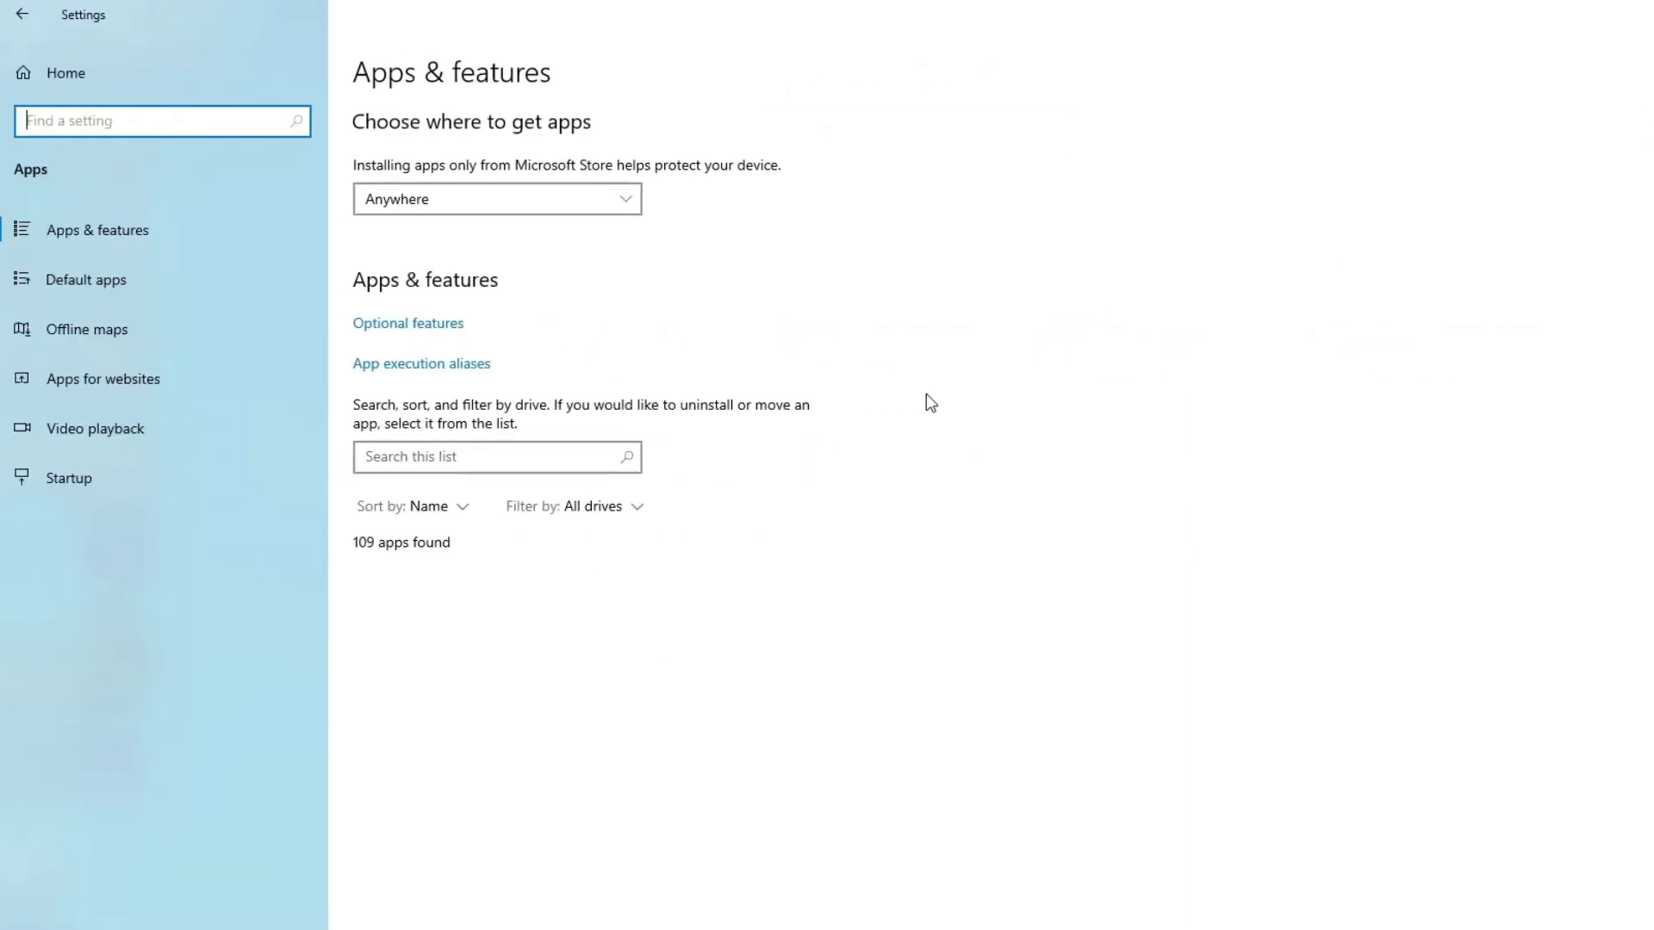
pyautogui.scroll(-5, 668, 410)
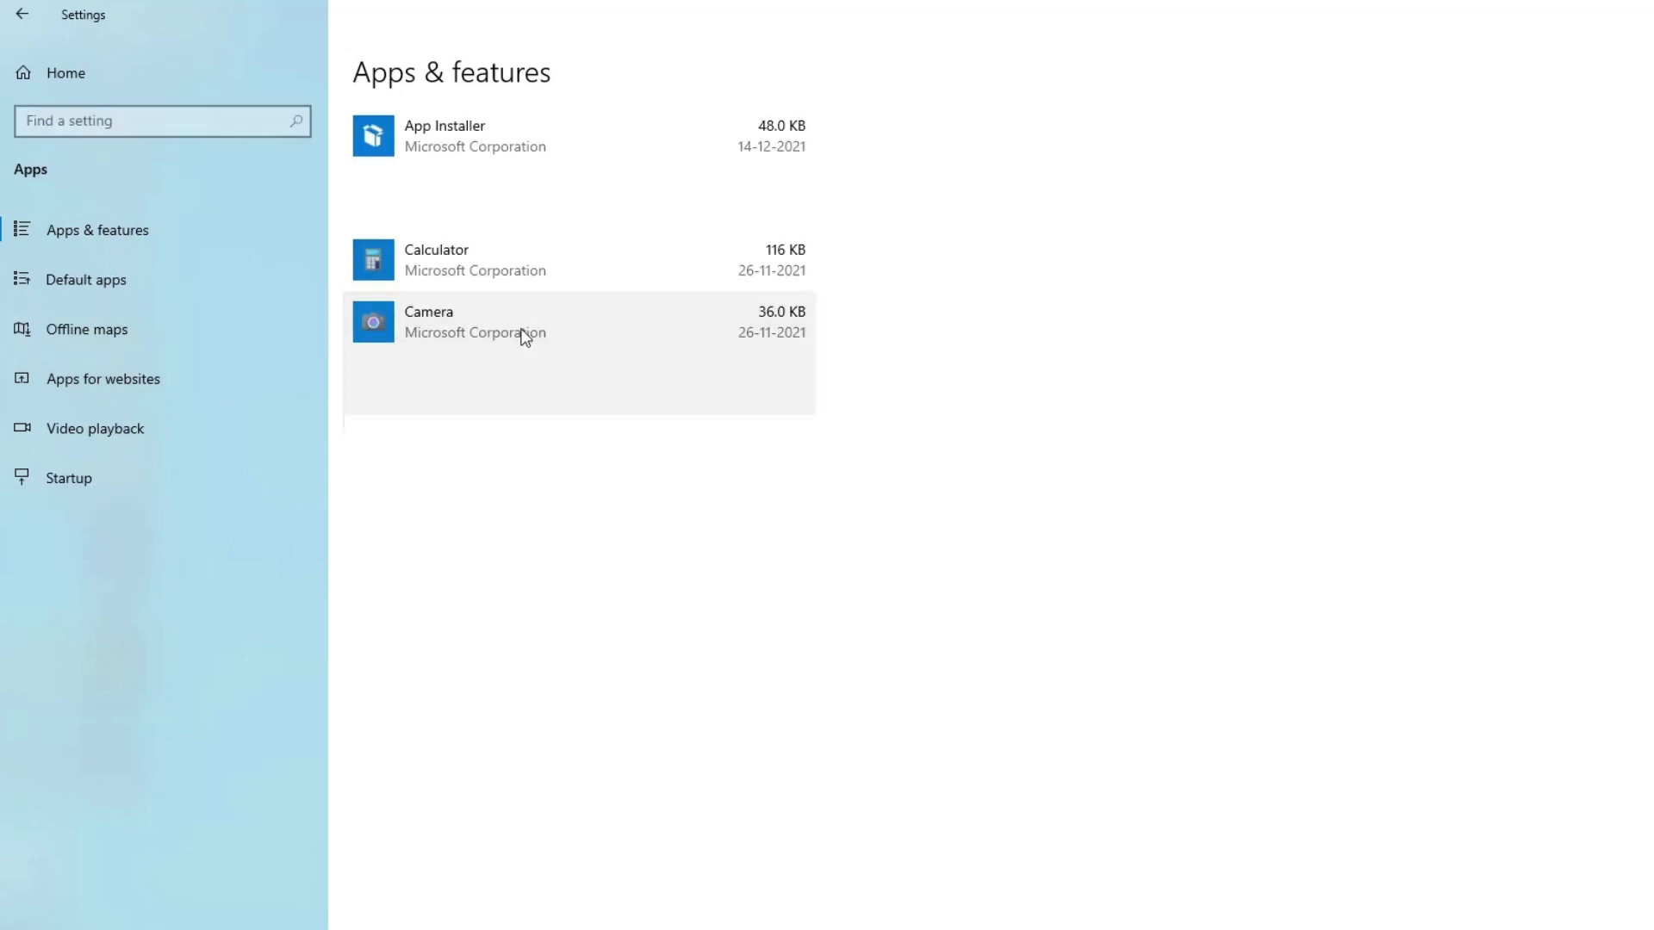
pyautogui.click(502, 365)
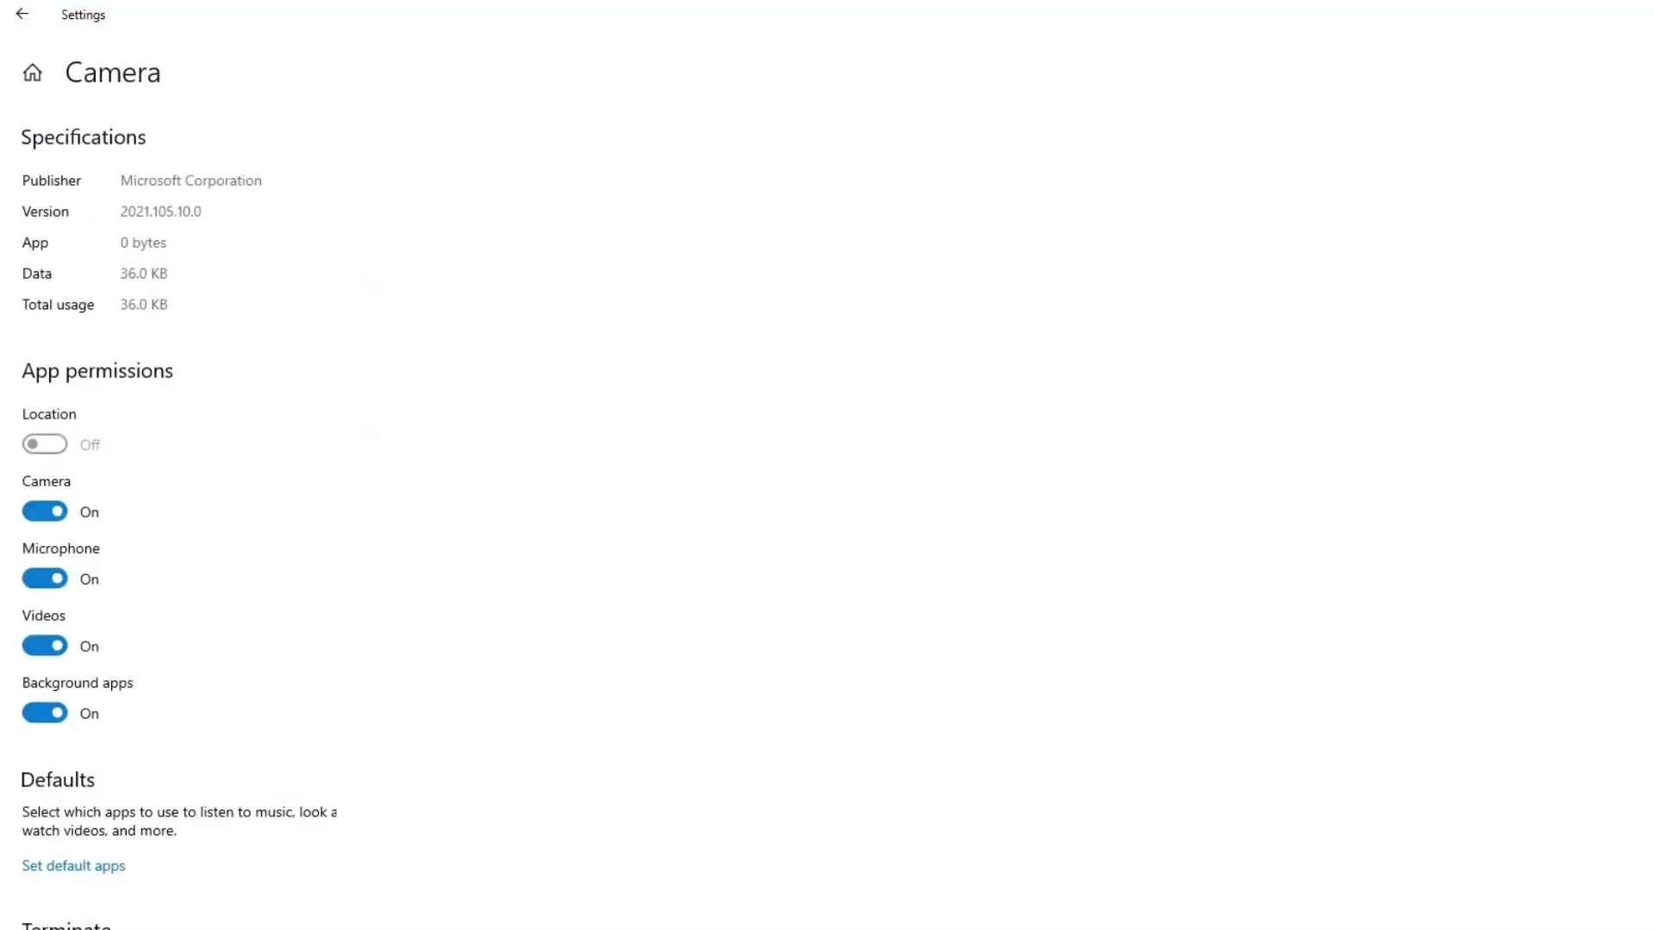
pyautogui.scroll(-5, 100, 585)
pyautogui.click(101, 586)
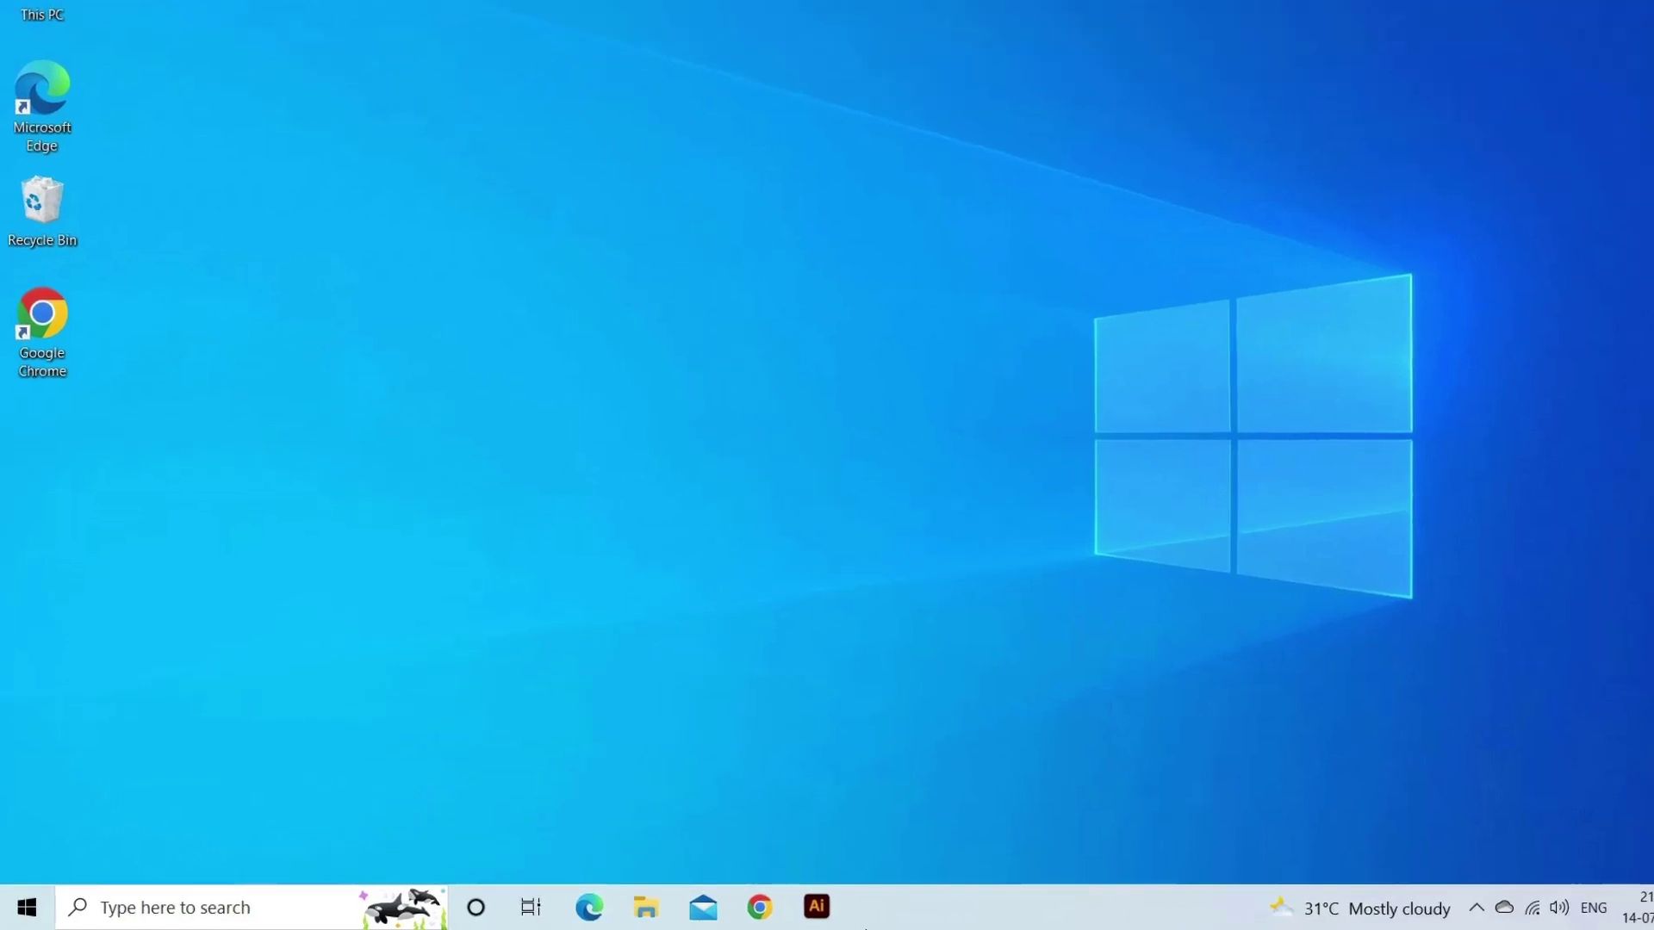
# - Launch Command Prompt as administrator via Run with 'cmd'
pyautogui.press('super+r')
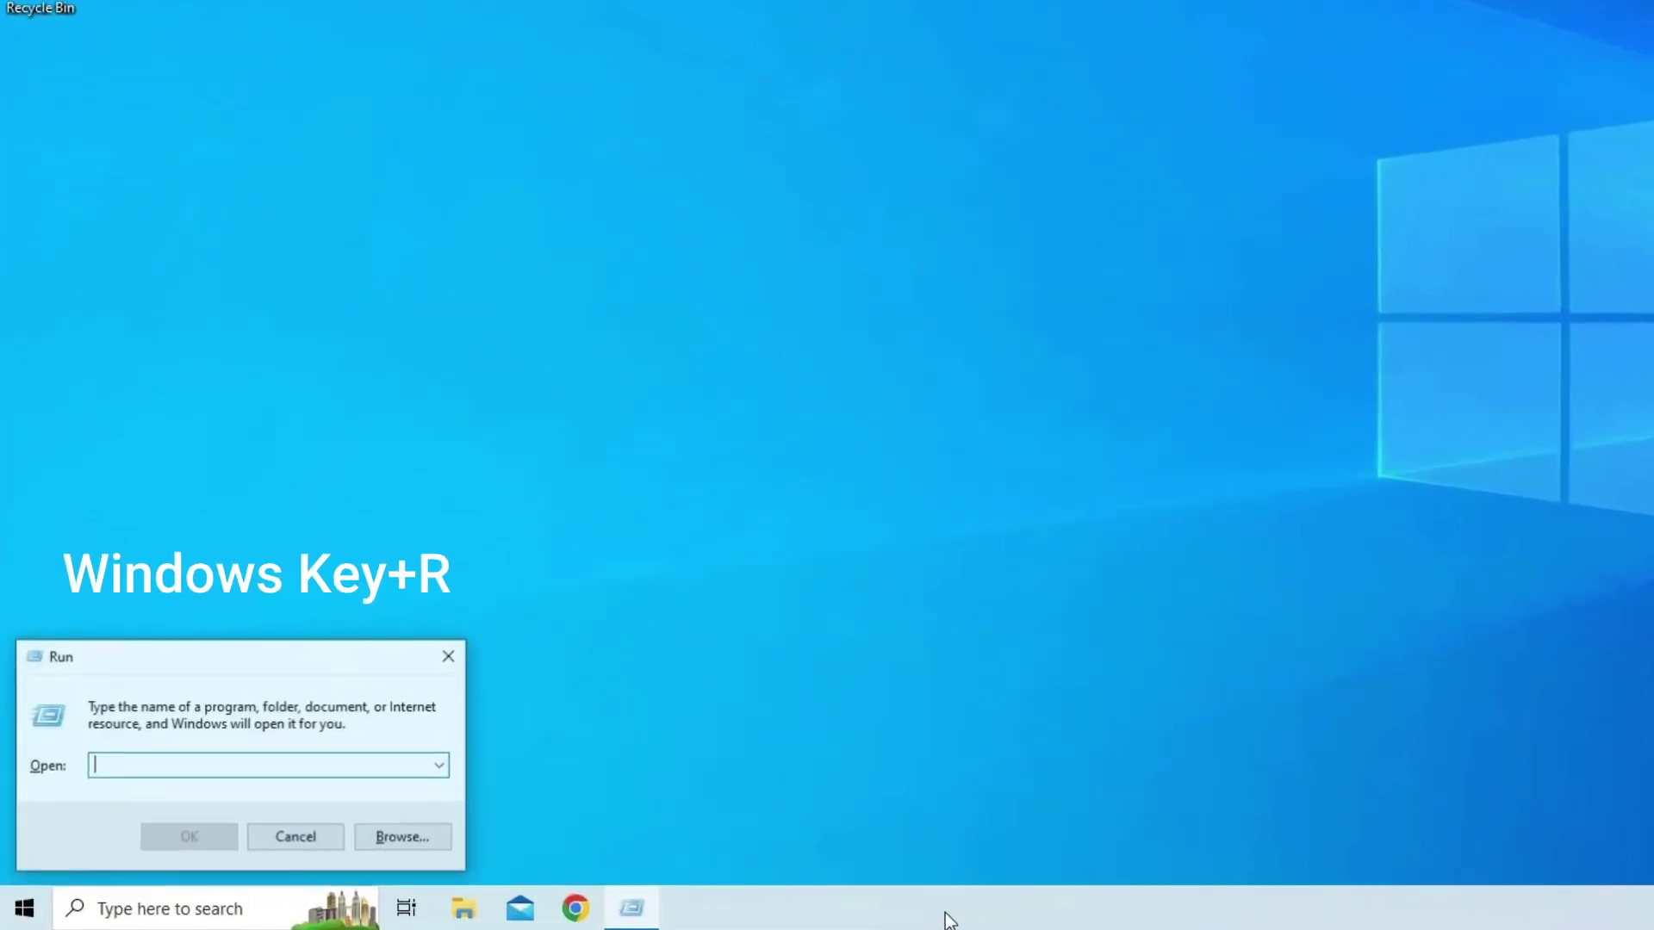
pyautogui.write('cmd')
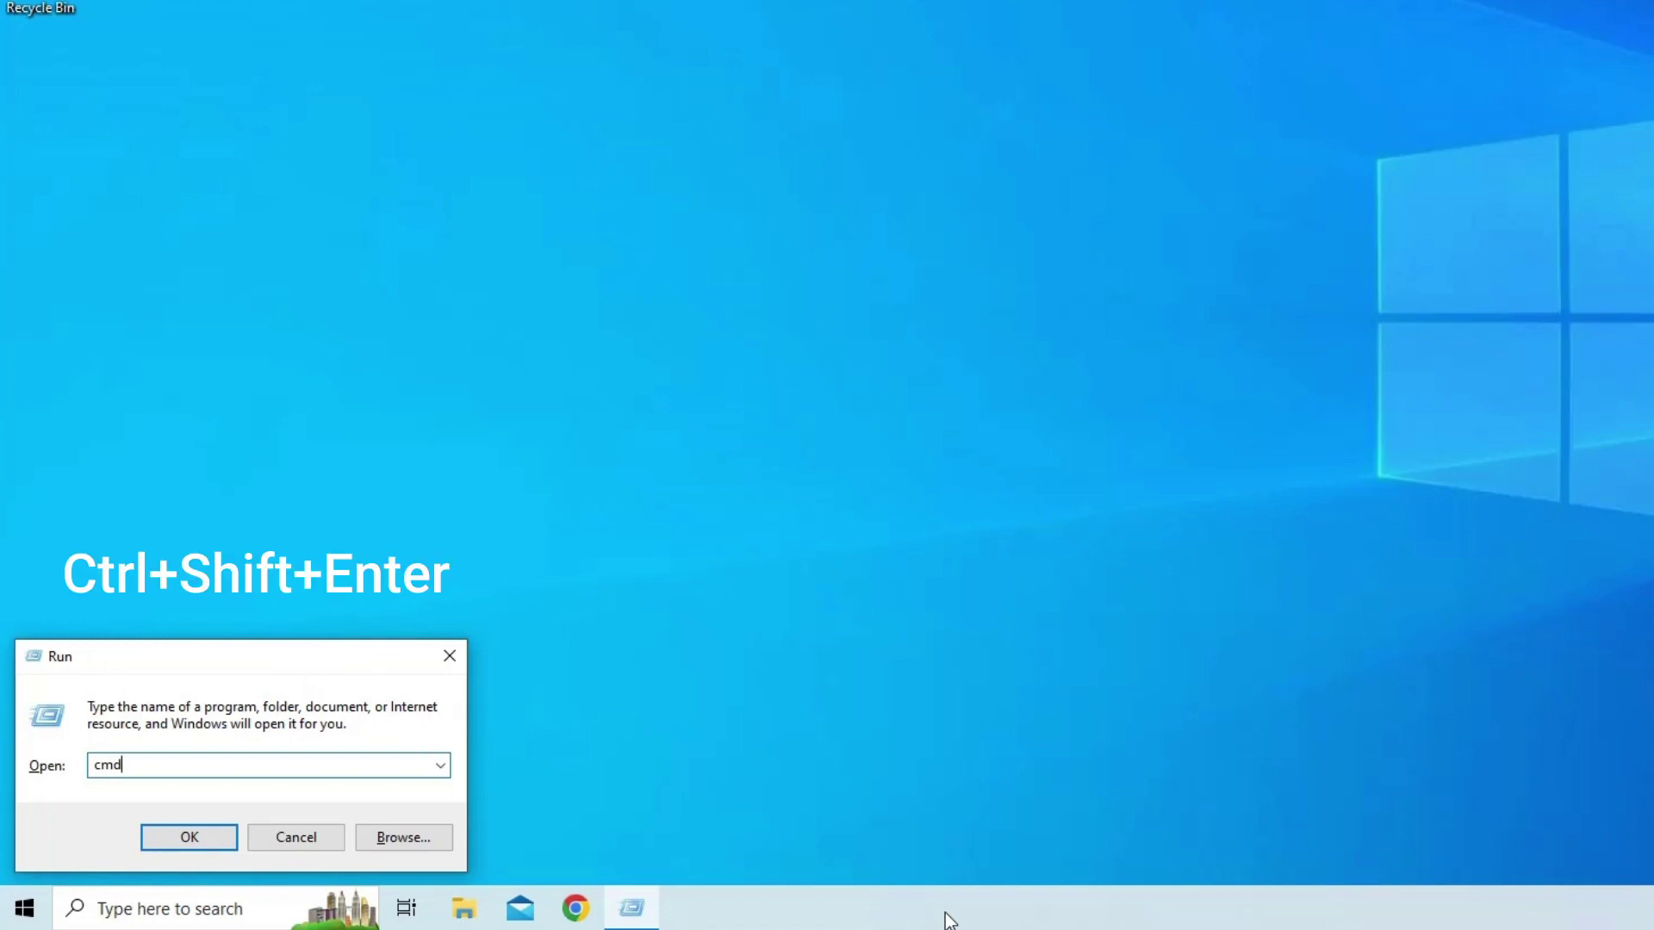
pyautogui.hotkey('ctrl', 'shift', 'Return')
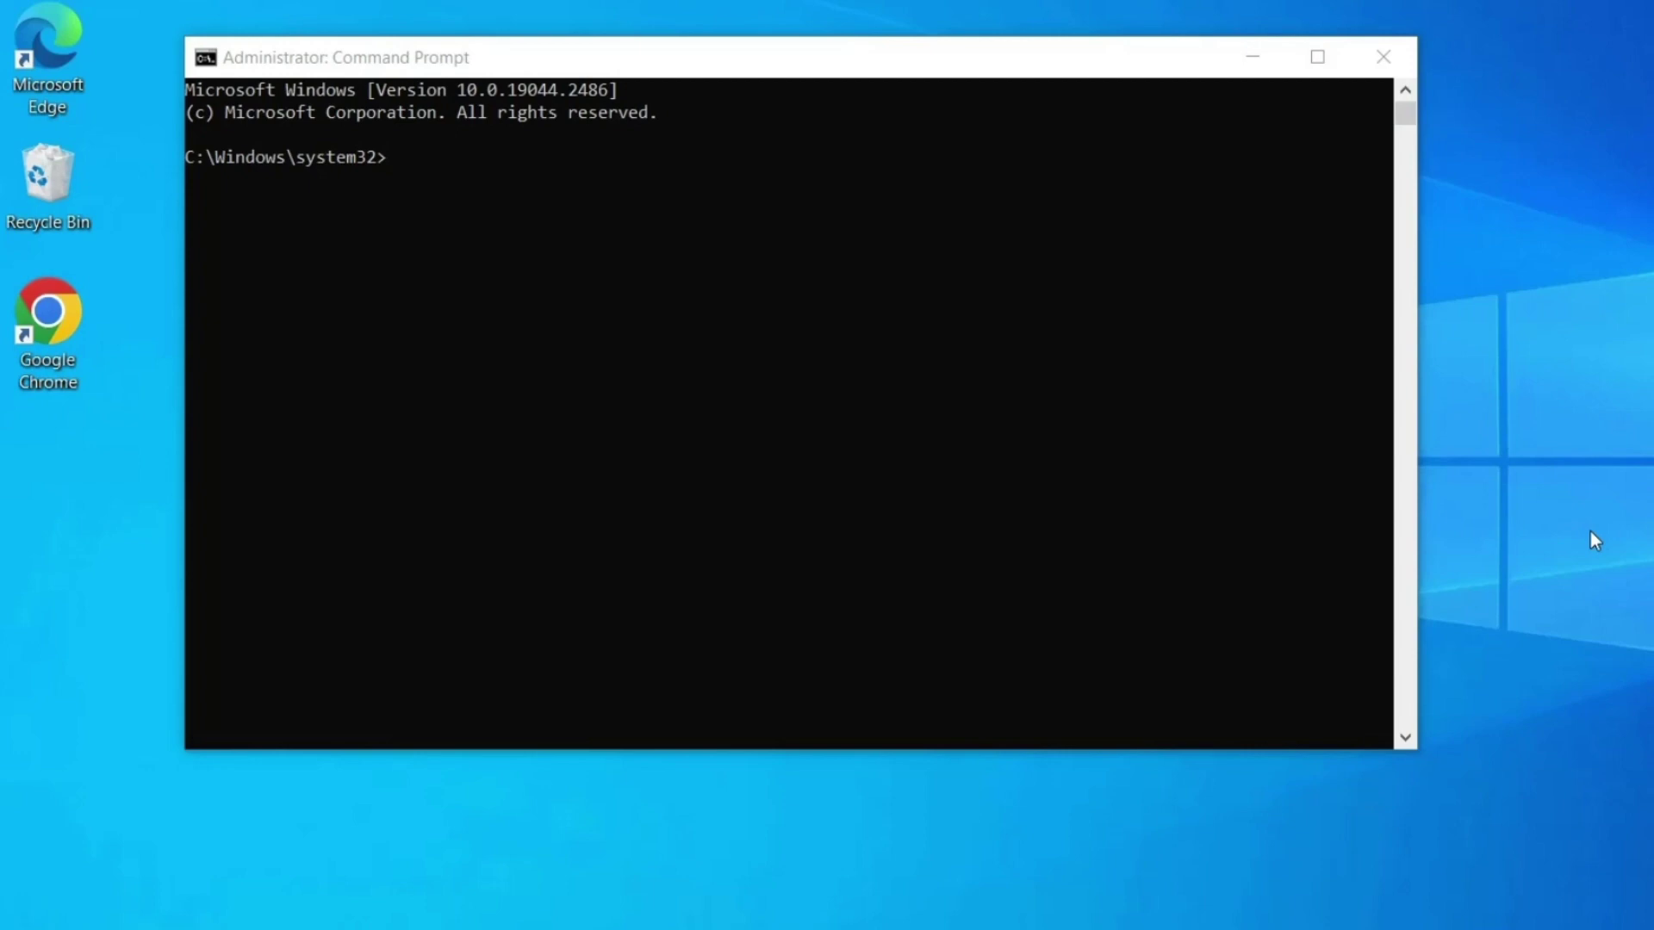
# - Run 'SFC/scannow' in the administrator Command Prompt
pyautogui.click(395, 162)
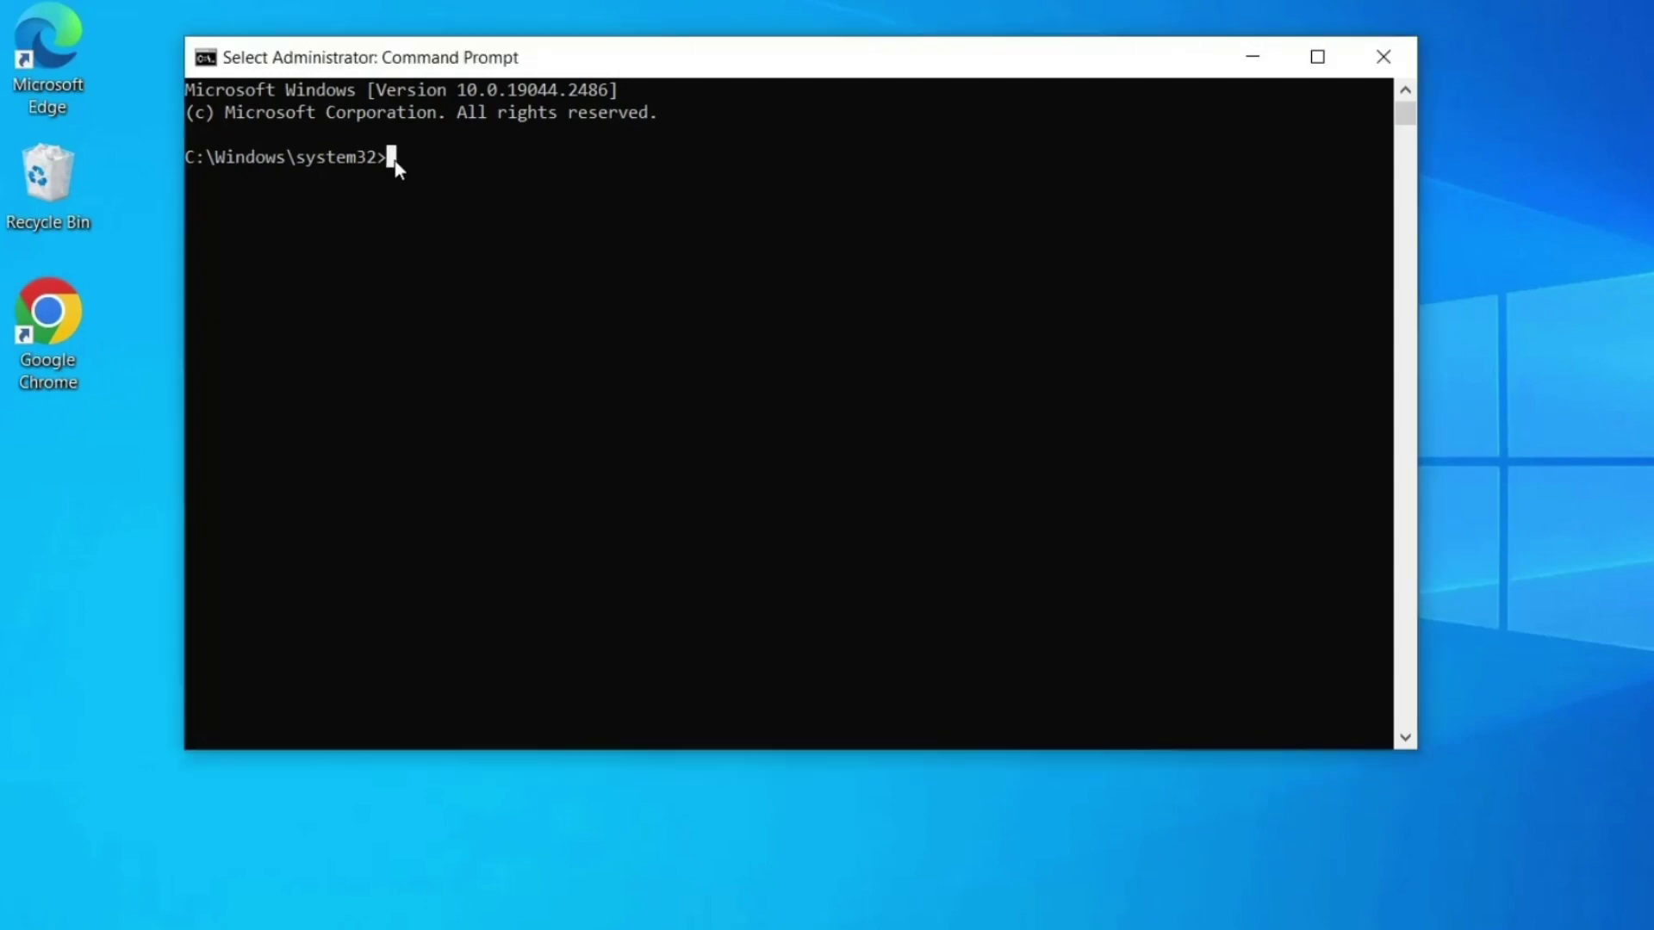
pyautogui.write('SFC')
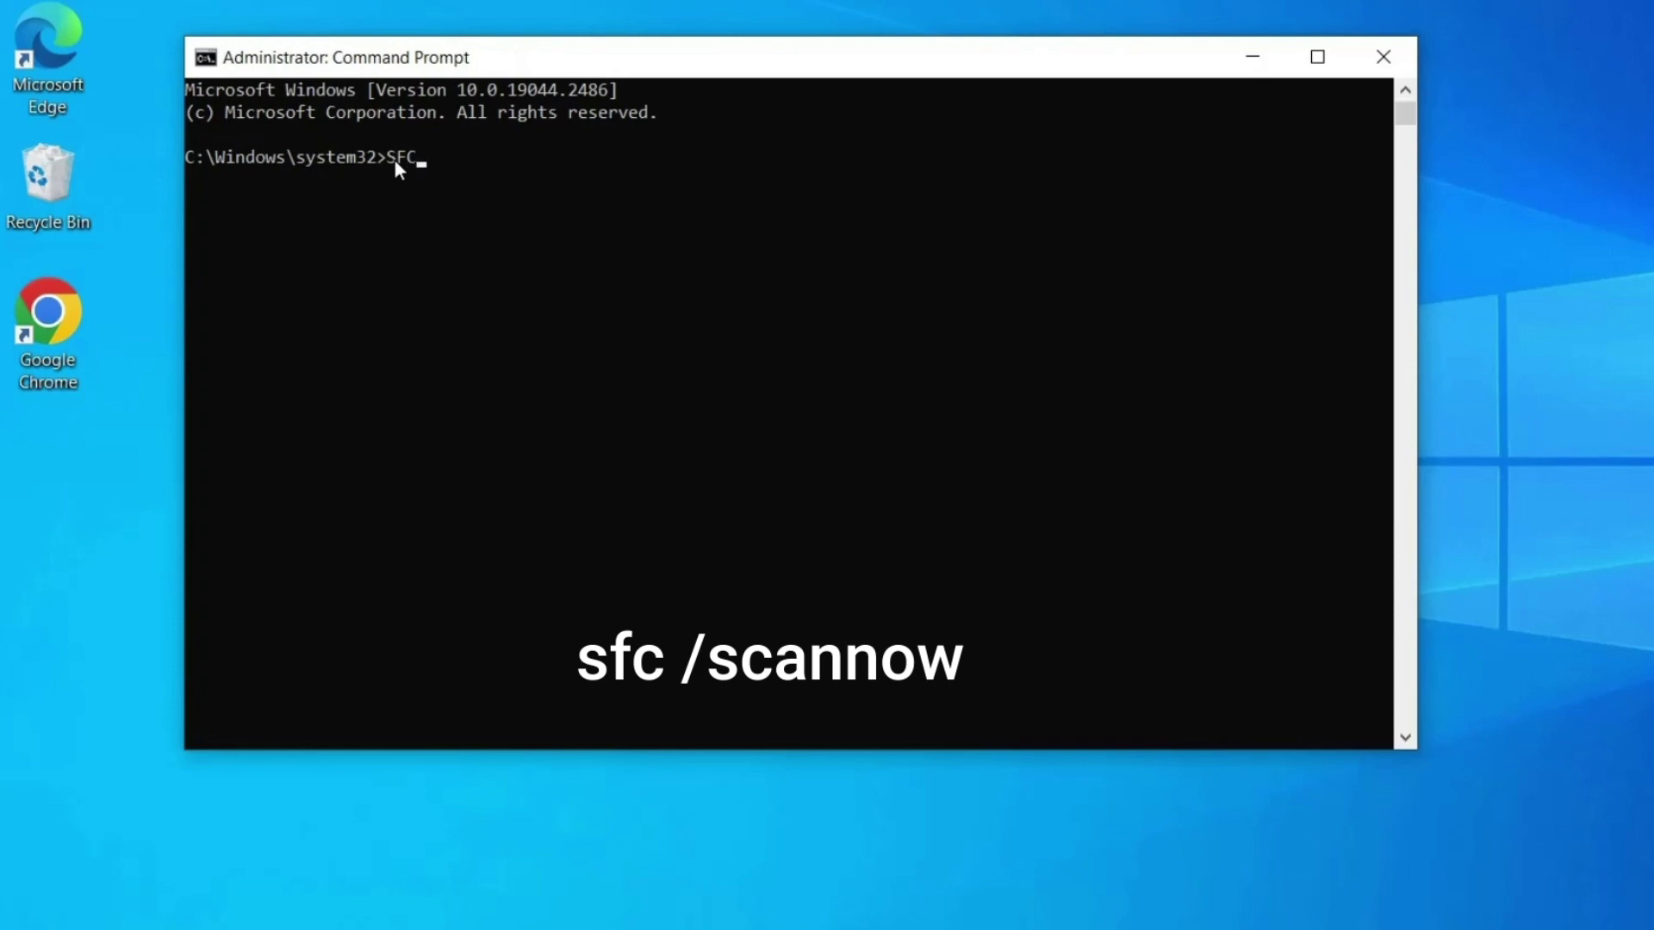
pyautogui.write('/scannow')
pyautogui.press('Return')
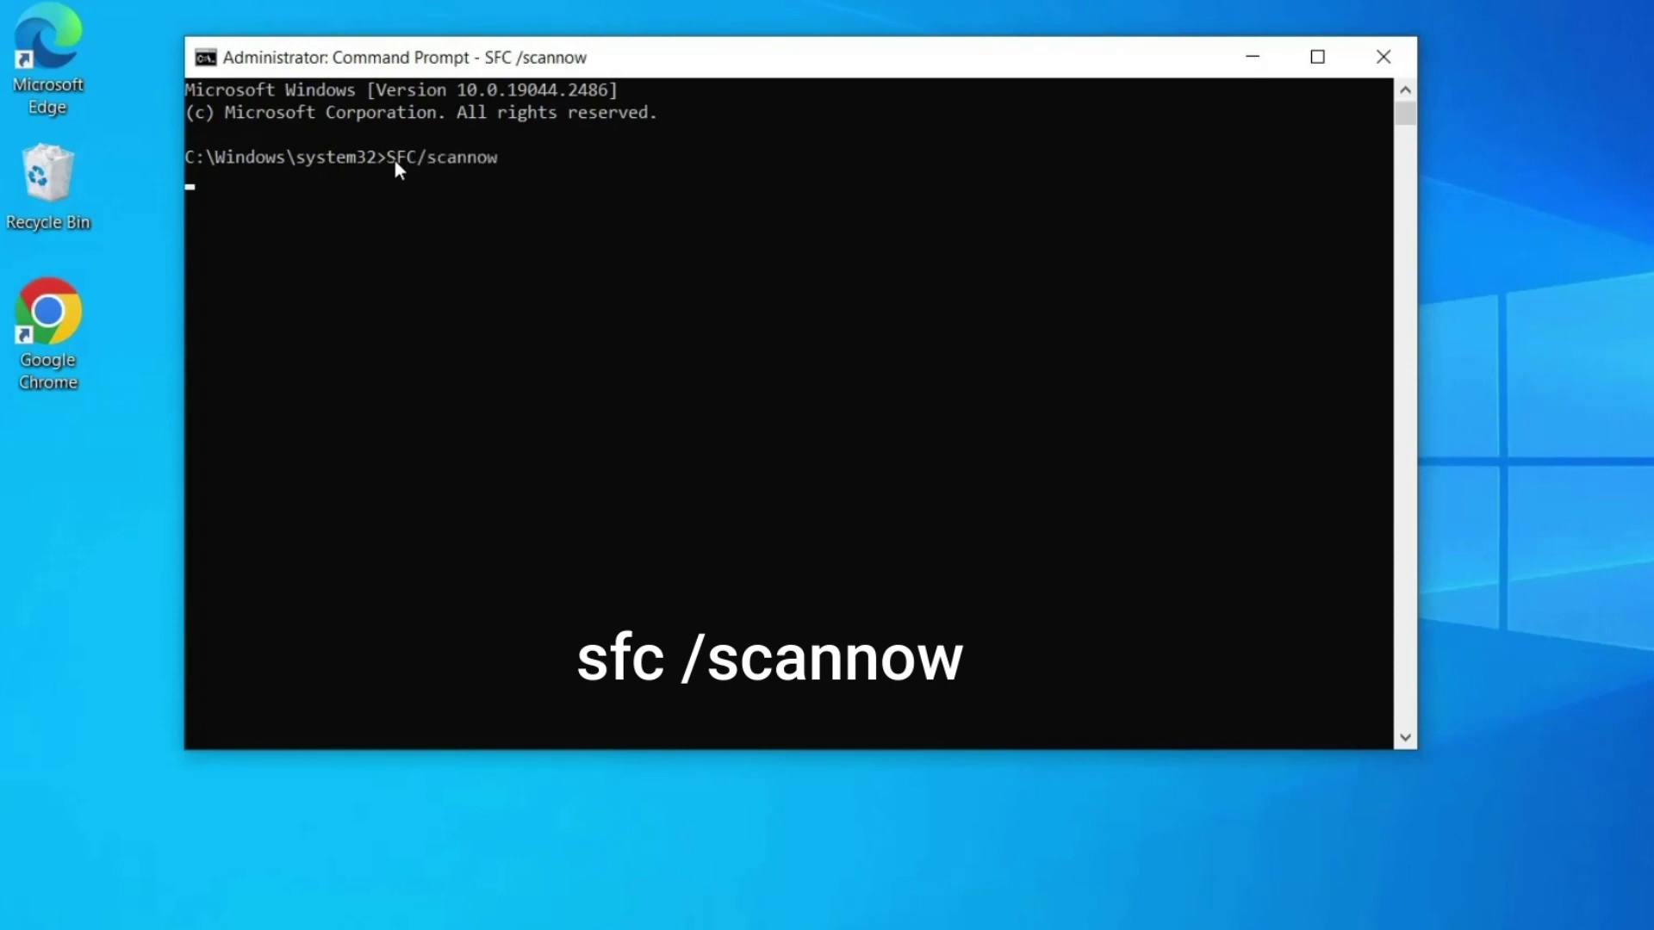